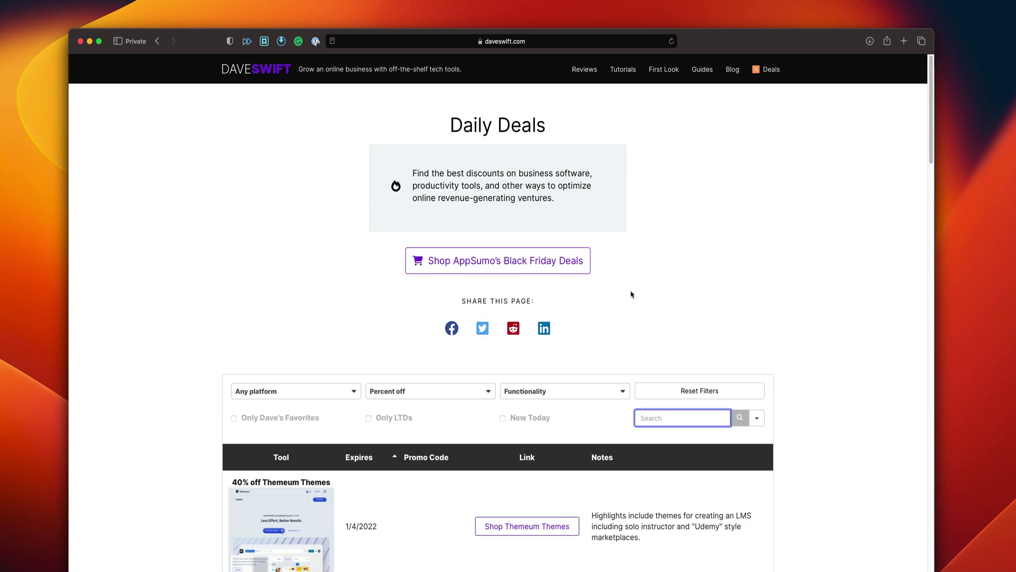
Step: Filter the Daily Deals table to the WooCommerce platform with Only LTDs ticked, and review the rows
scroll(631, 294, "down", 3)
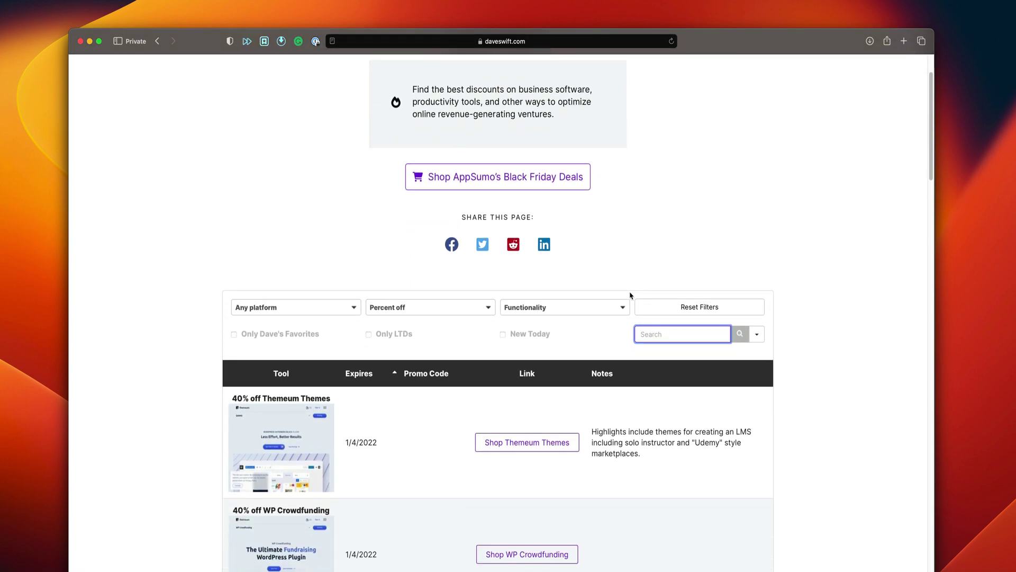
scroll(631, 295, "down", 1)
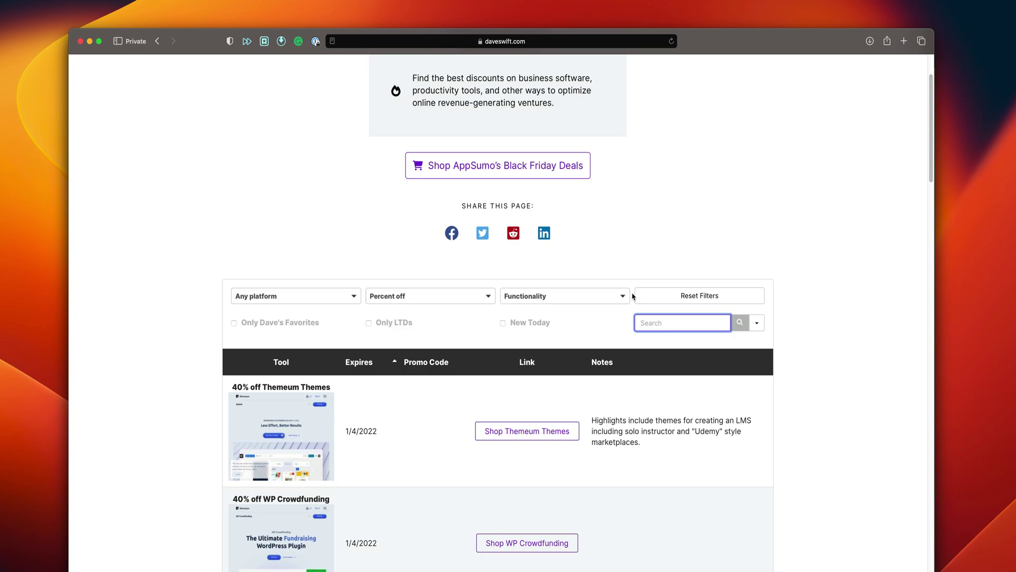
scroll(632, 296, "down", 2)
scroll(633, 297, "down", 1)
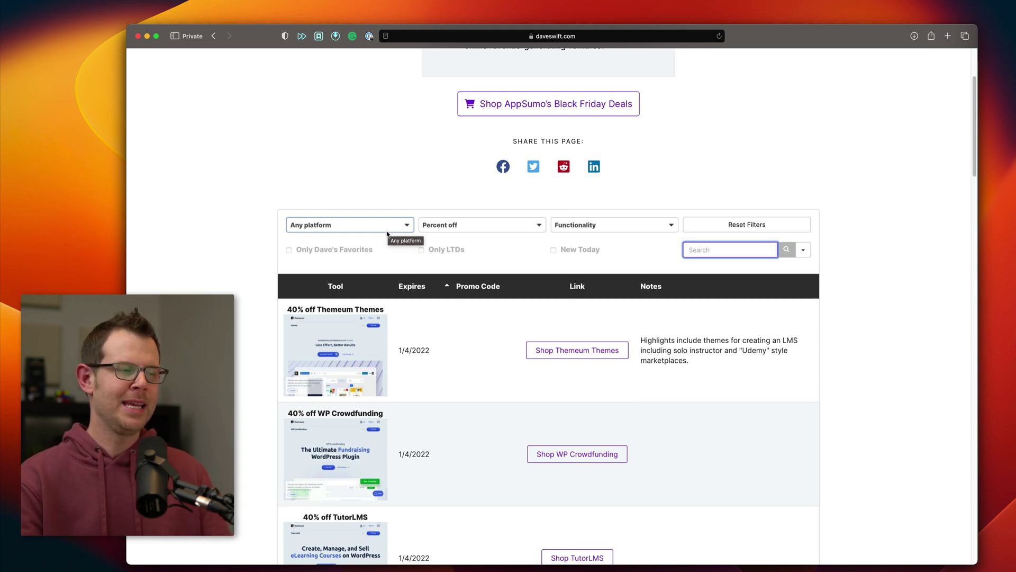
left_click(367, 229)
scroll(357, 266, "down", 6)
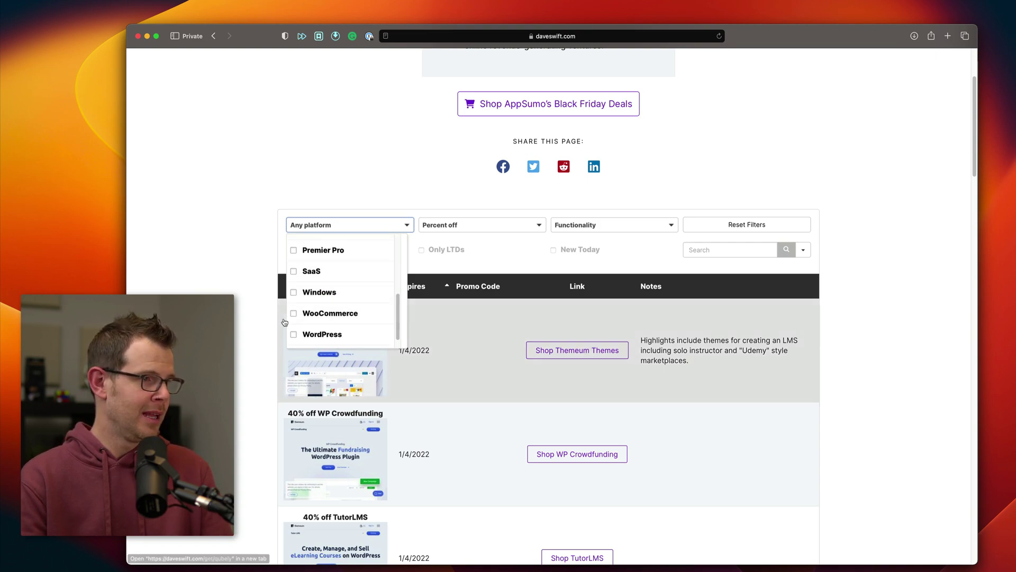
left_click(294, 314)
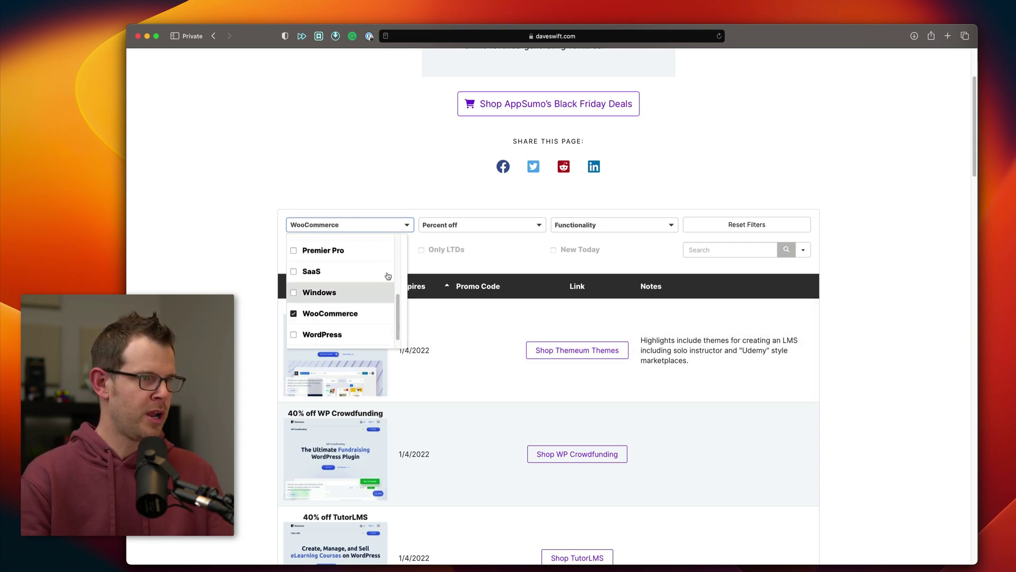
left_click(422, 257)
left_click(421, 250)
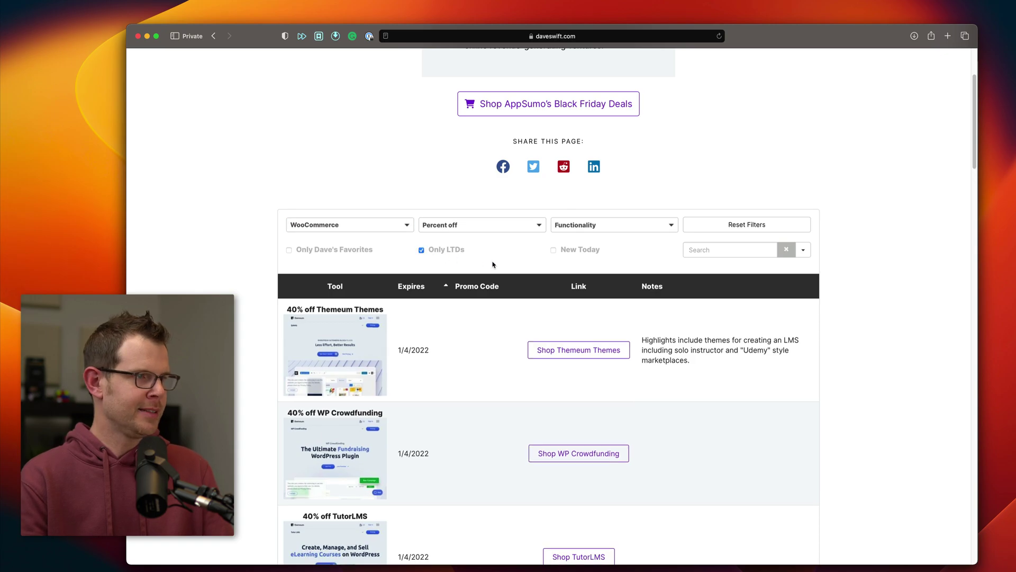
scroll(623, 341, "down", 3)
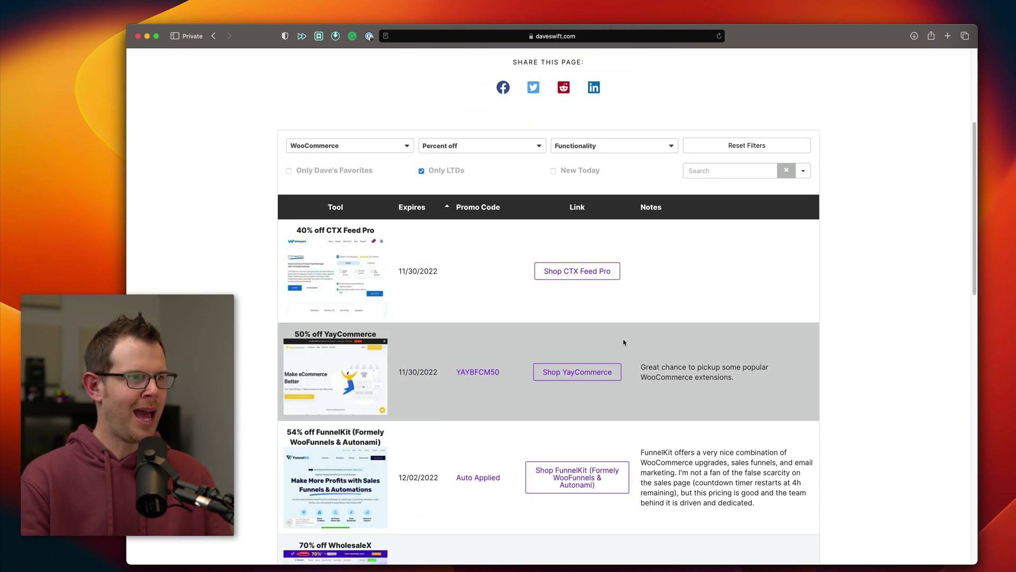
scroll(624, 341, "down", 2)
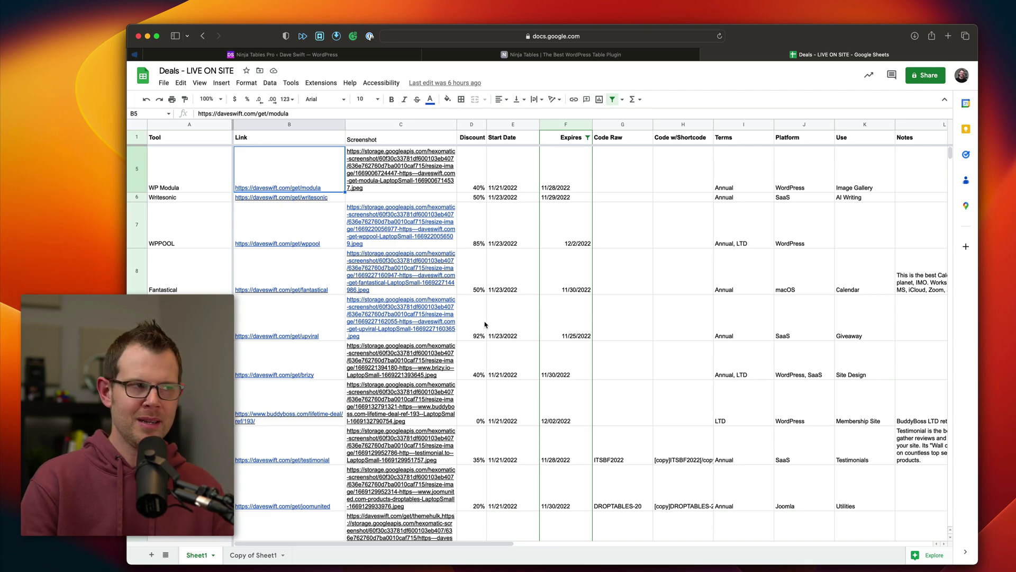
Step: Inspect the WPPOOL row's screenshot URL in C7 and its 85% discount in D7
key("Down")
key("Down")
key("Right")
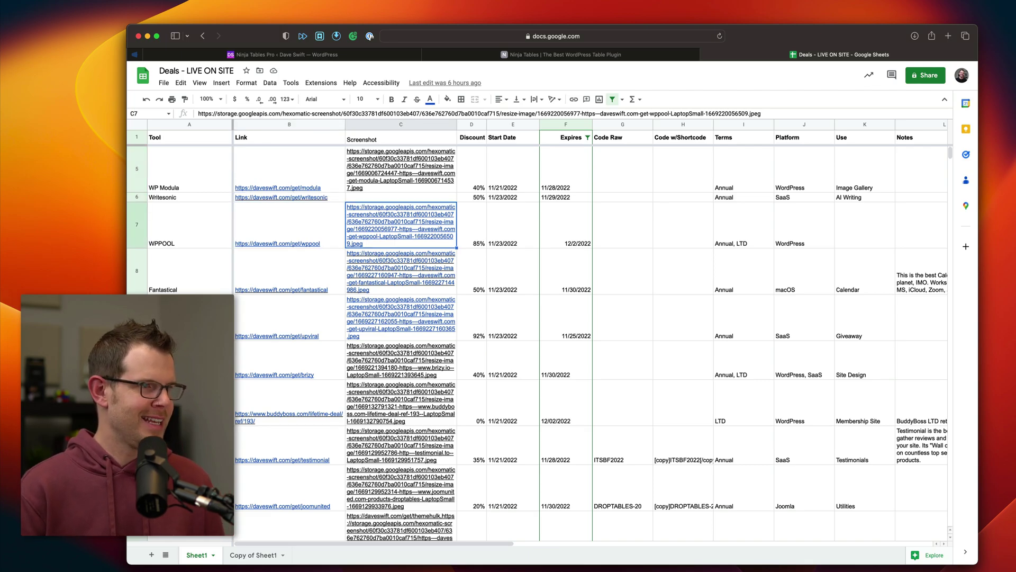
key("Right")
key("Right")
key("Right")
key("Left")
key("Left")
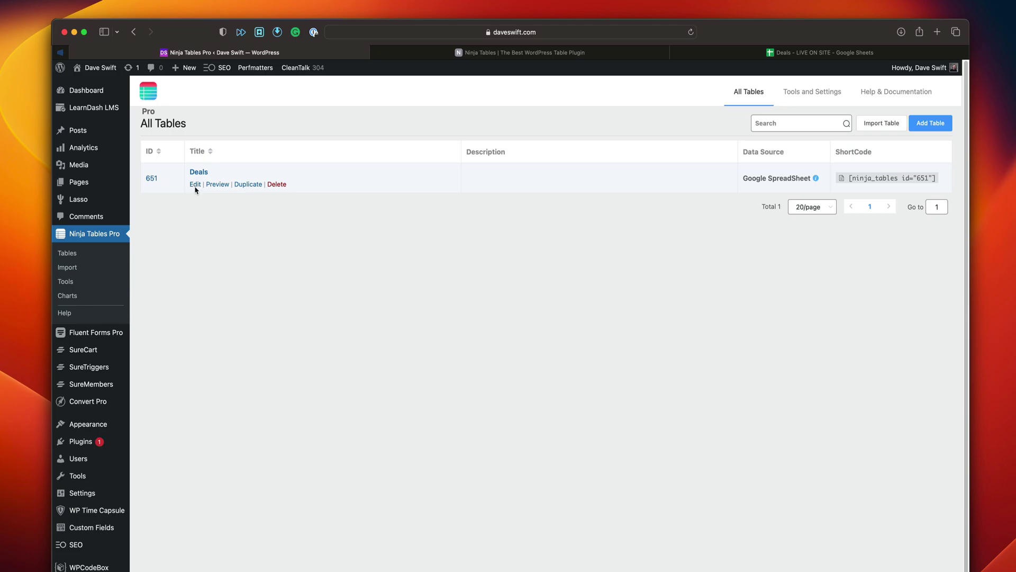
Step: Open the Deals table editor and re-fetch the sheet columns with Code Raw left unchecked
left_click(195, 186)
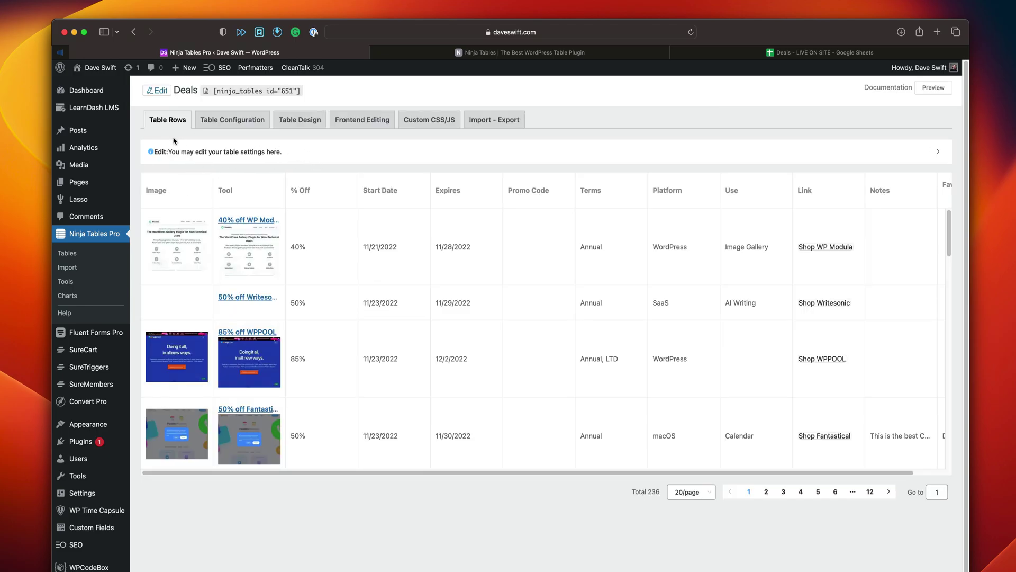
left_click(191, 158)
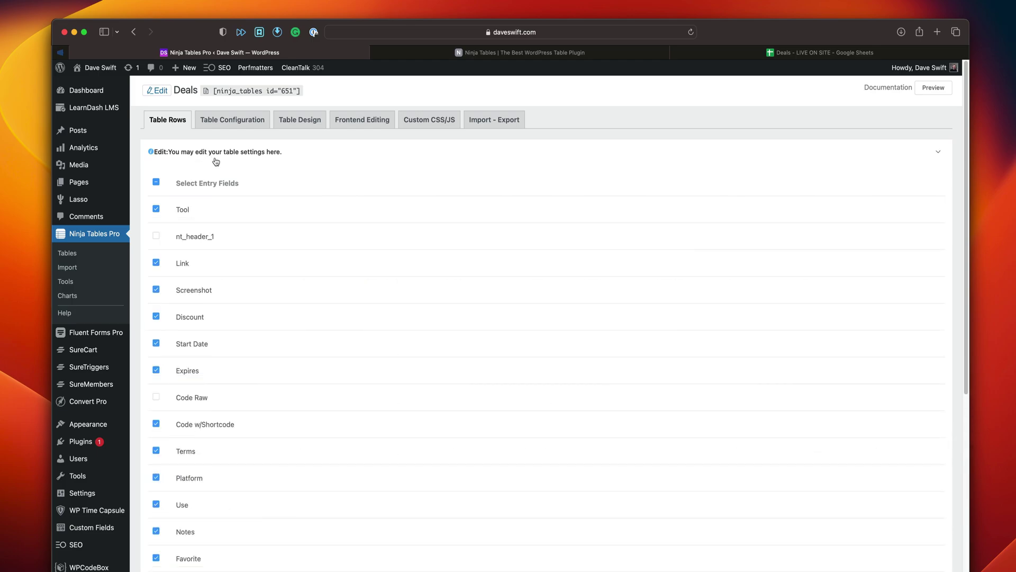
scroll(169, 274, "down", 3)
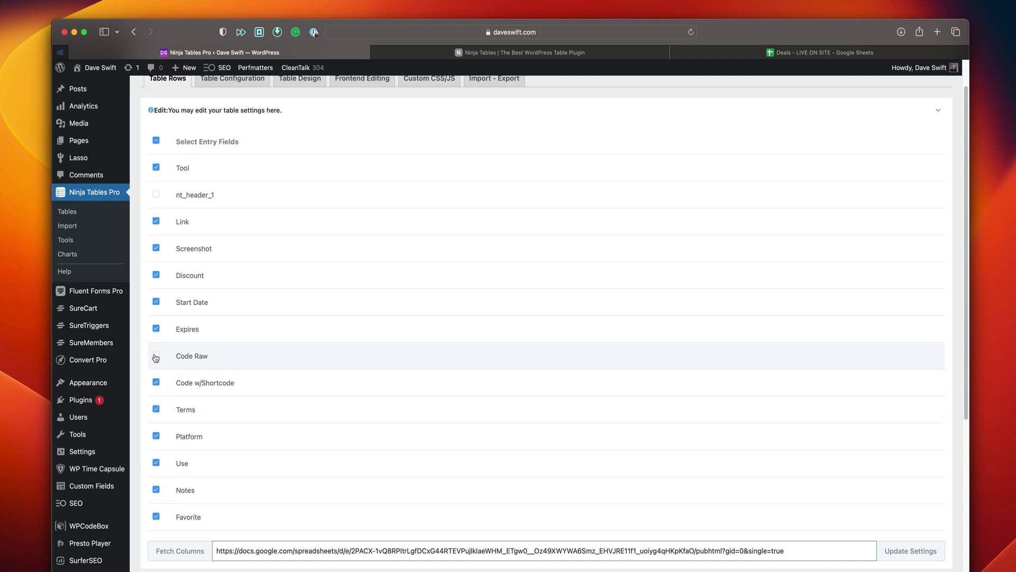
scroll(164, 434, "down", 1)
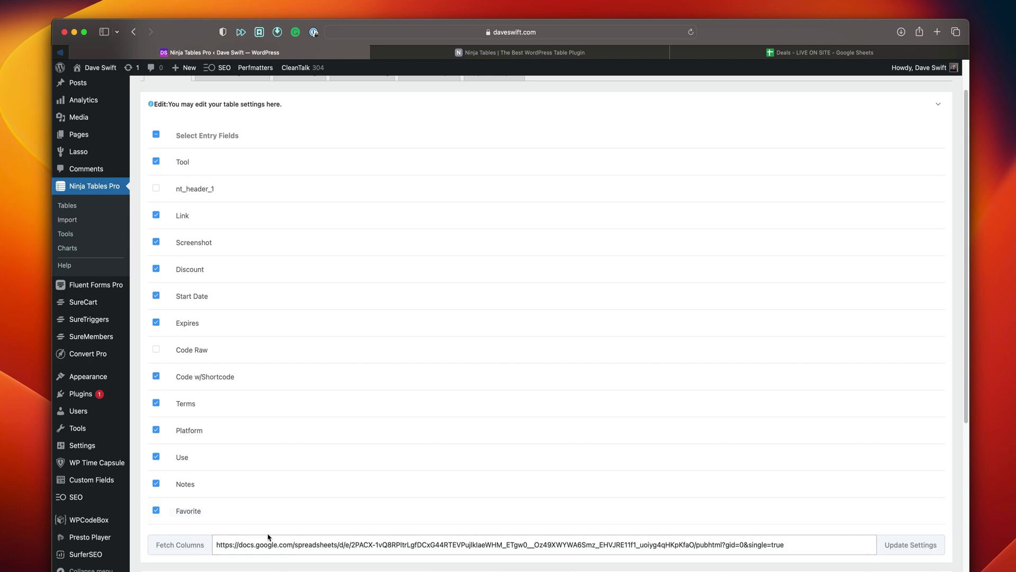
left_click(170, 550)
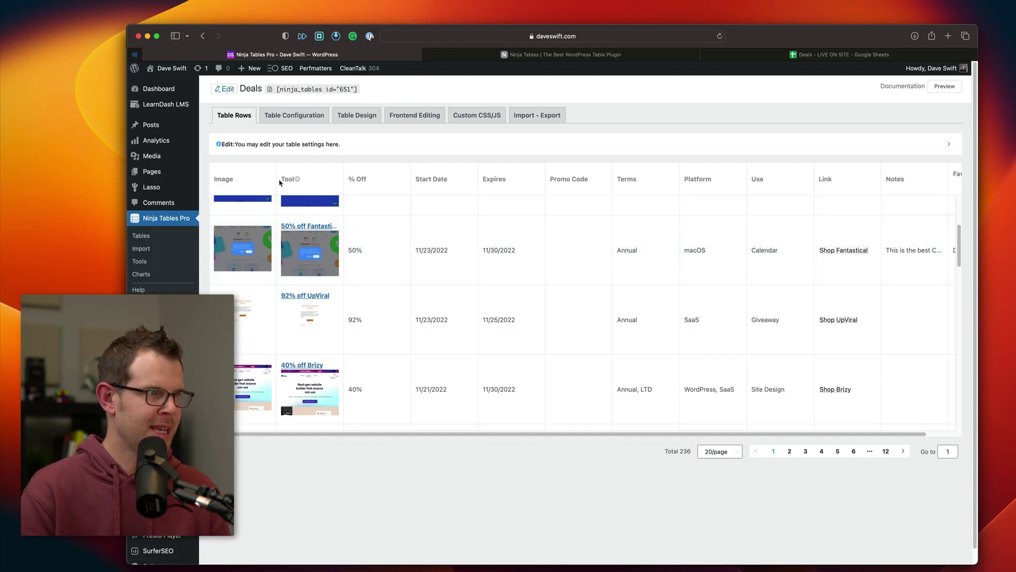
Step: Inspect the Tool column's Transform Value HTML template joining link, discount, tool name and screenshot
left_click(298, 182)
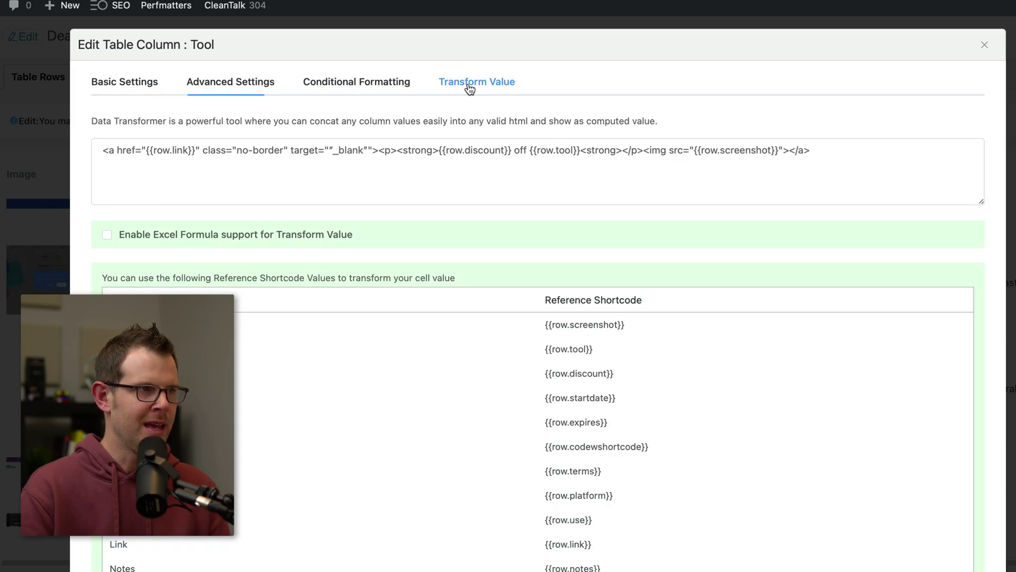
left_click(469, 89)
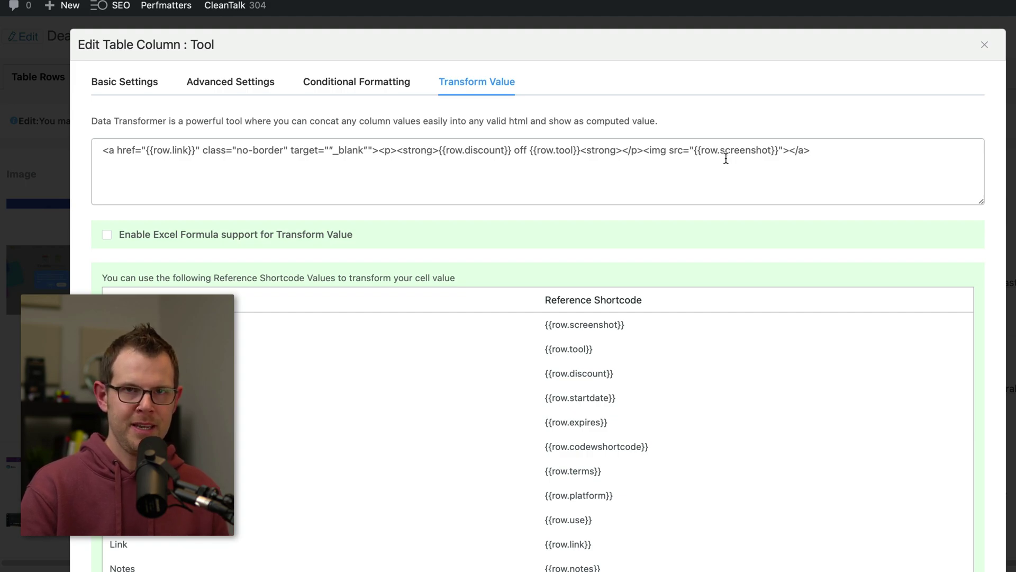
left_click(108, 173)
left_click_drag(99, 154, 581, 145)
left_click(389, 171)
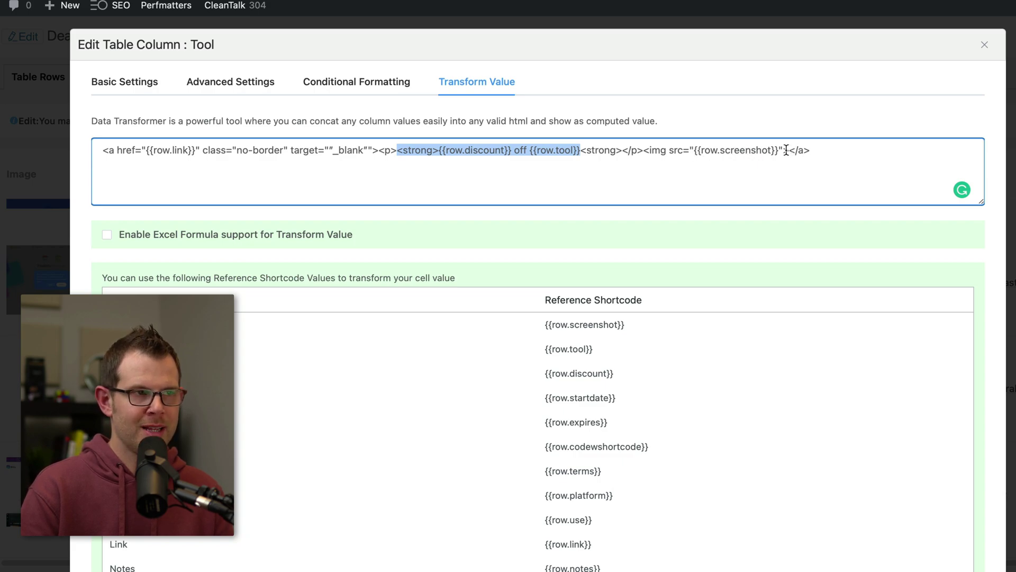
key("End")
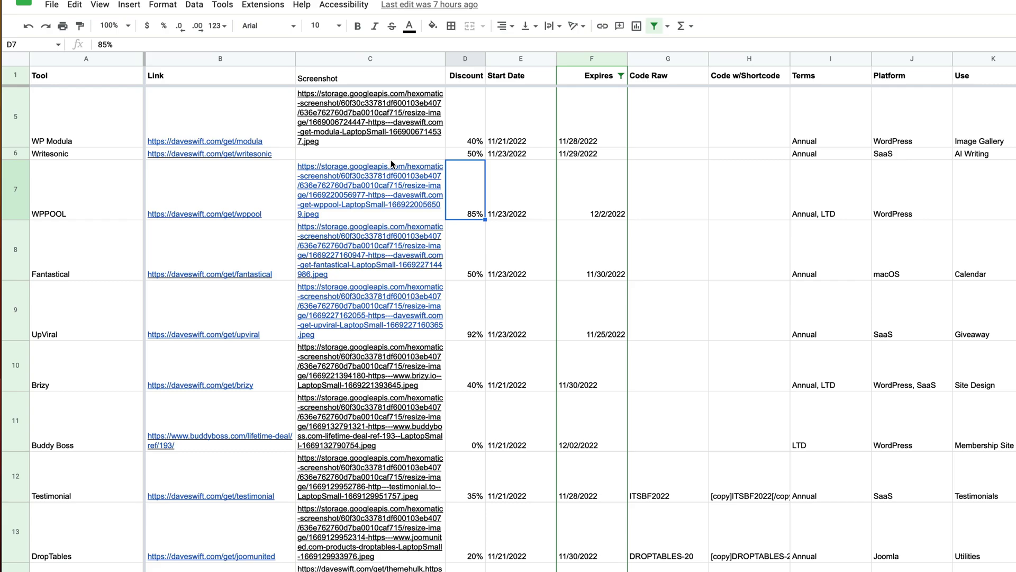
Step: Confirm Writesonic's screenshot cell C6 is empty and take its link from cell B6
left_click(391, 158)
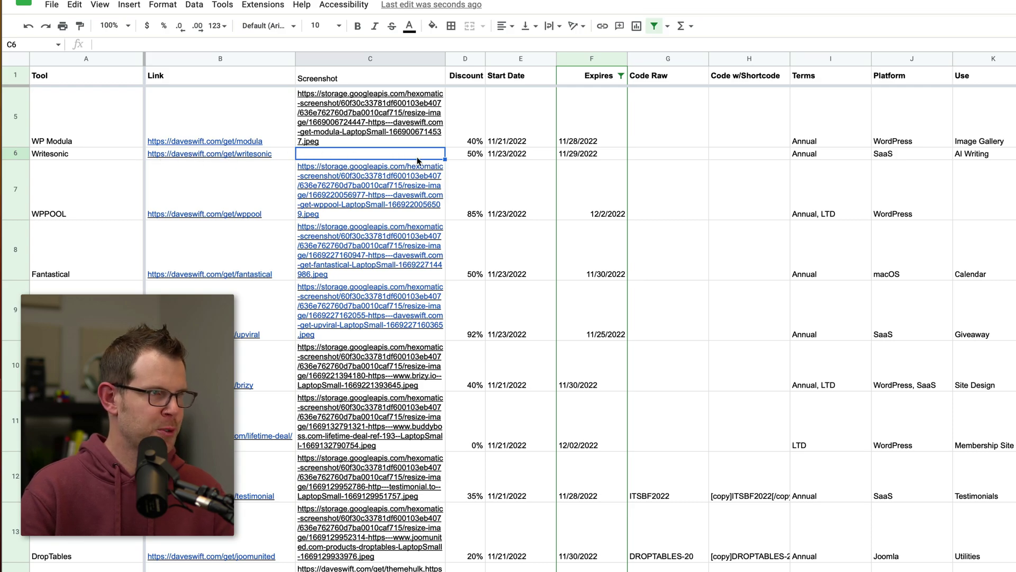
left_click(260, 158)
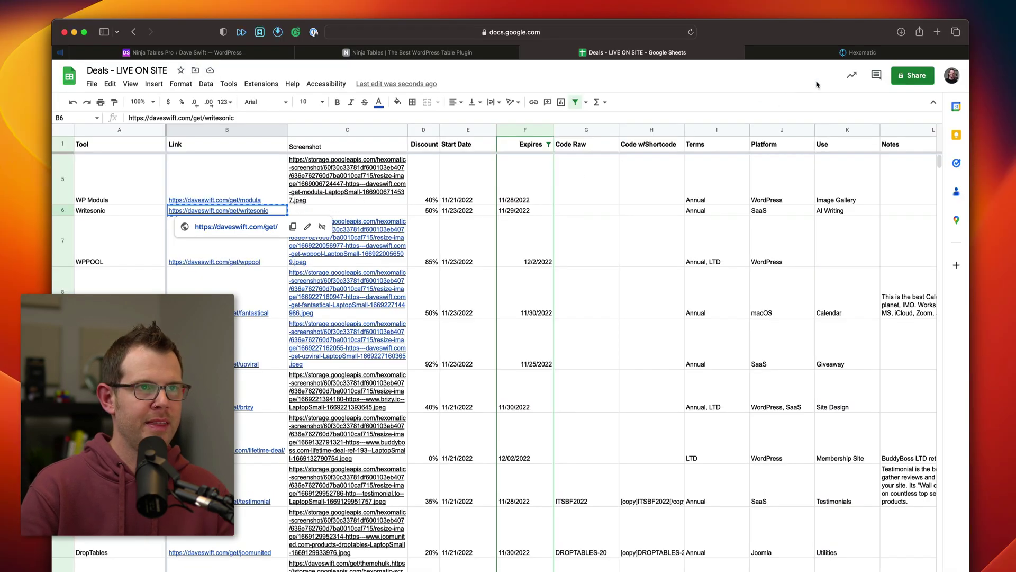
left_click(860, 52)
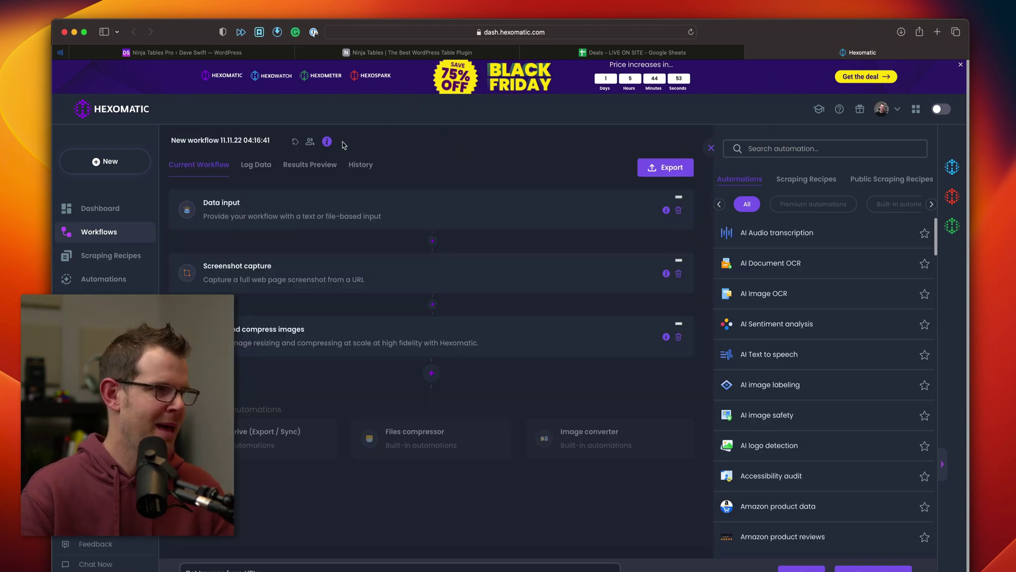
Step: Replace the workflow's existing input URLs with the copied Writesonic link
left_click(216, 210)
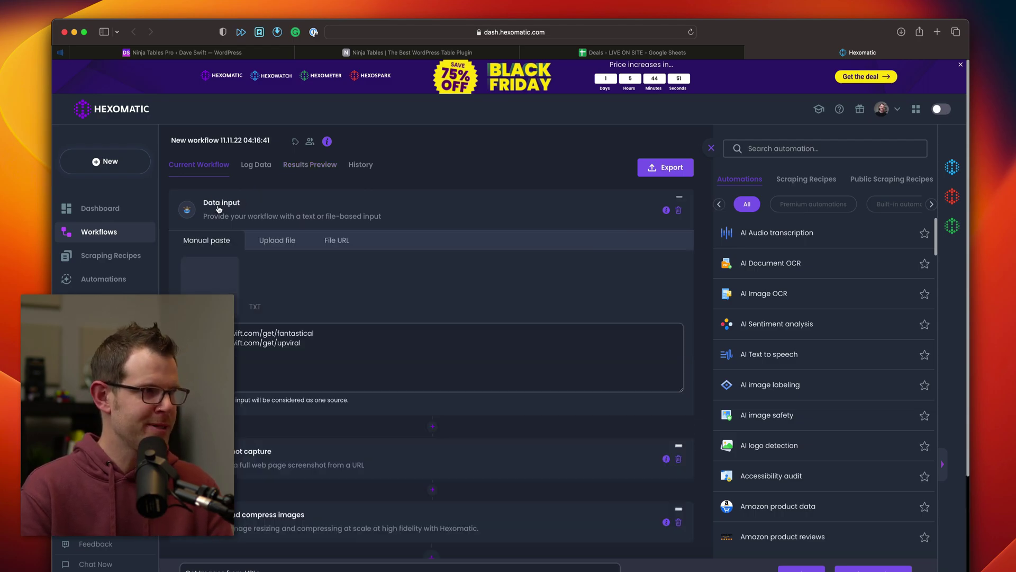
left_click(336, 341)
key("super+a")
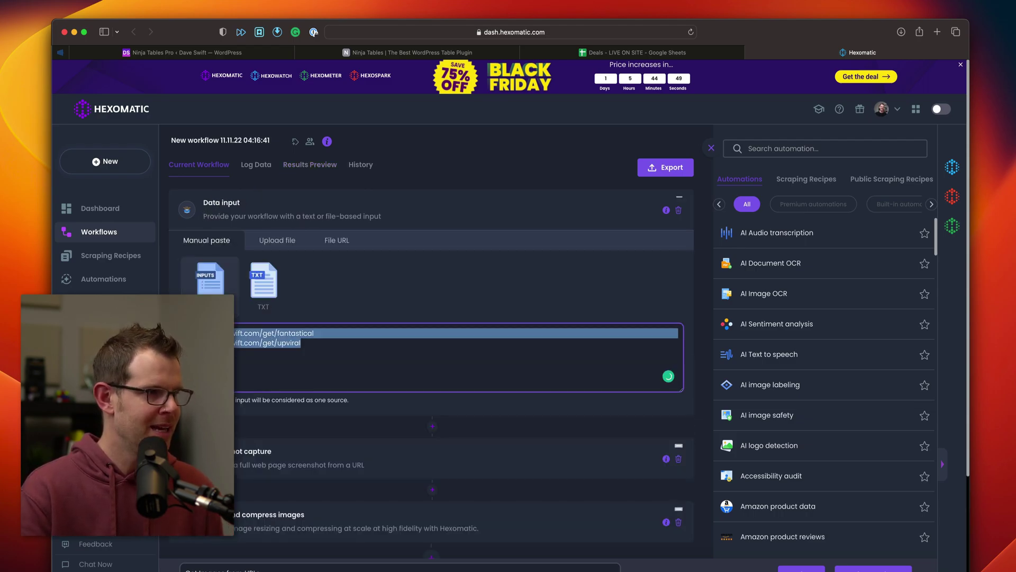
type("https://daveswift.com/get/writesonic")
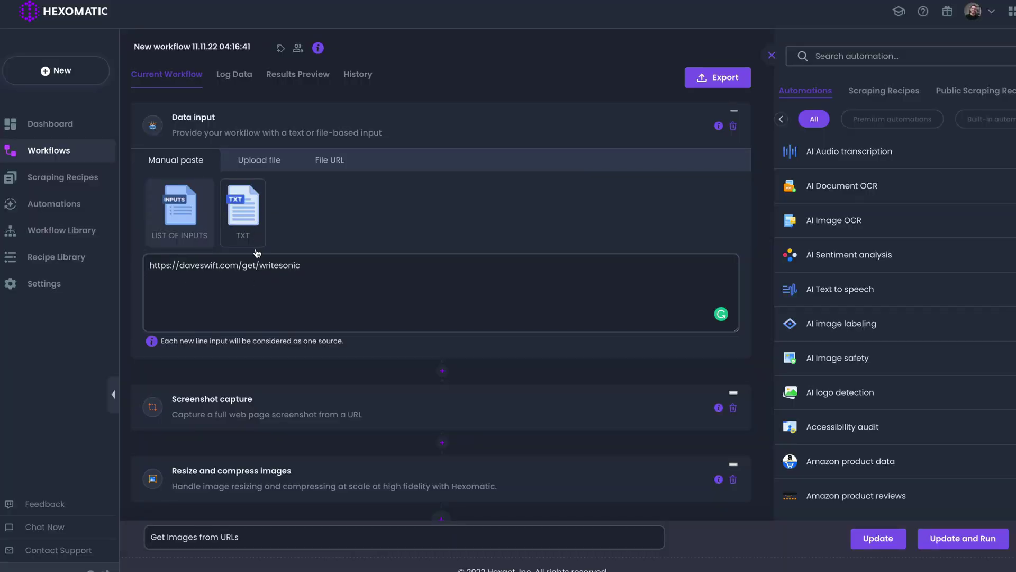
Step: Resize the Laptop Small screenshot to a 250 px wide JPEG at compression 80, height auto
scroll(268, 279, "down", 1)
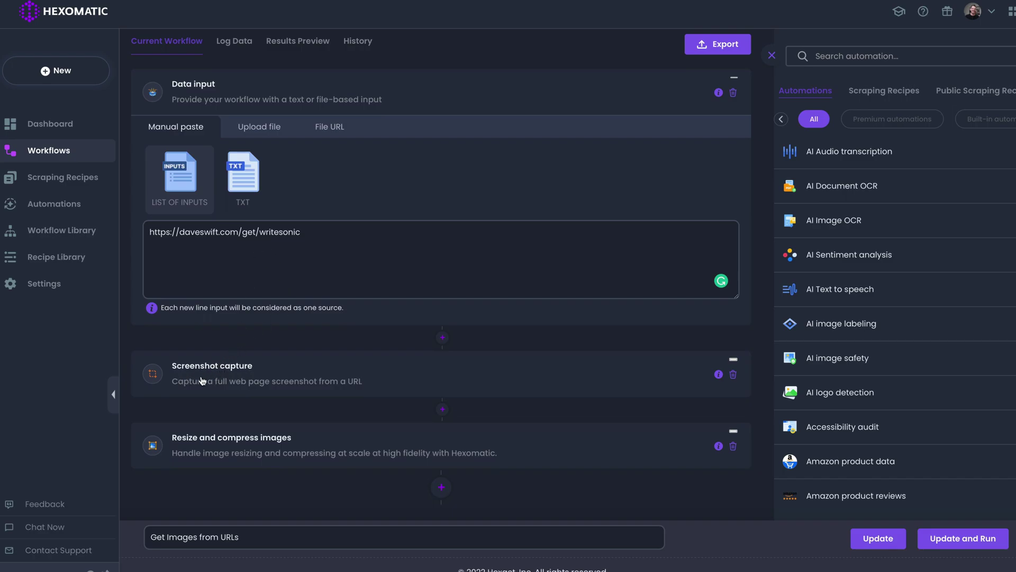
left_click(203, 379)
scroll(293, 369, "down", 3)
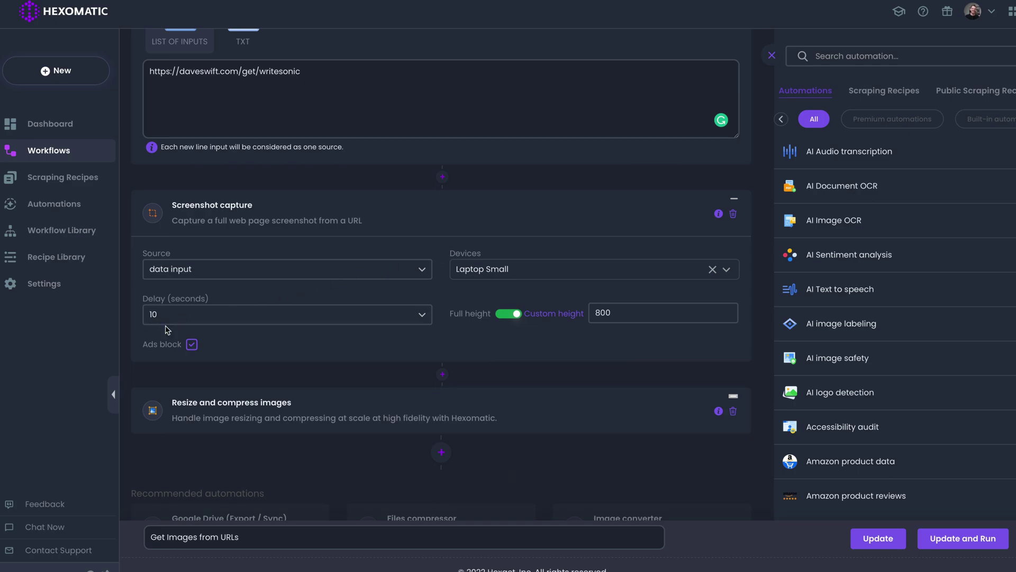
scroll(331, 326, "down", 1)
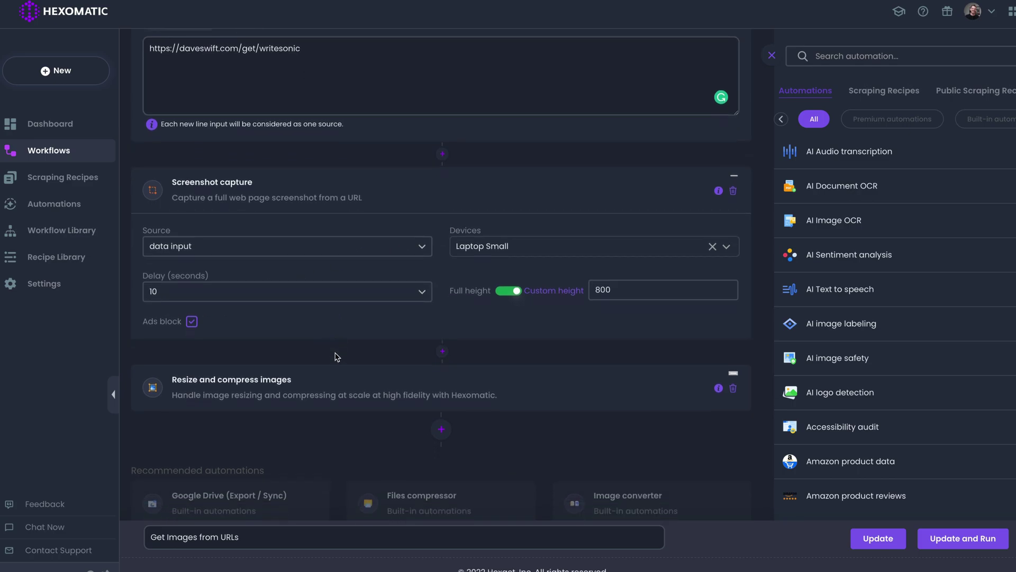
left_click(310, 380)
scroll(358, 374, "down", 2)
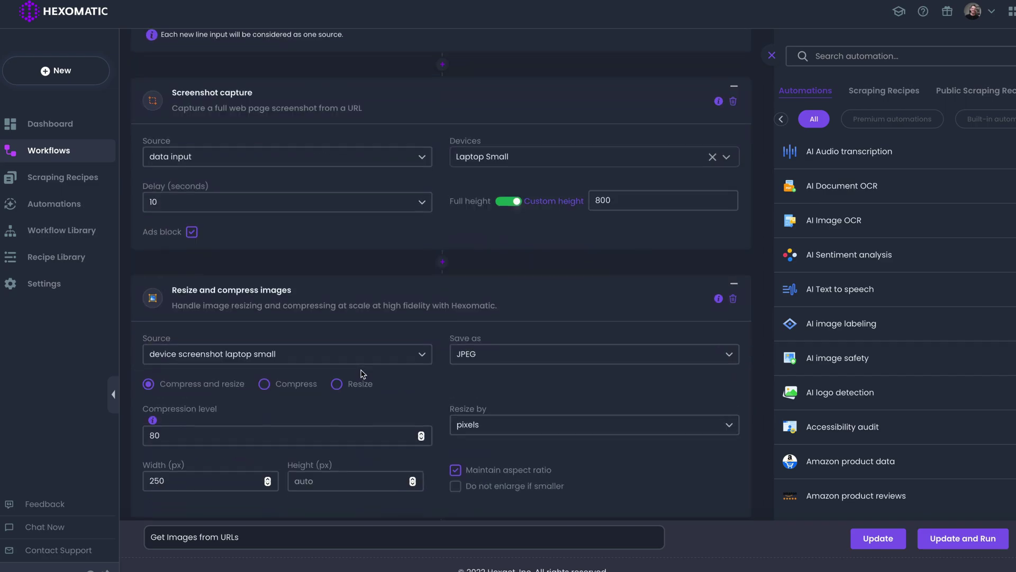
scroll(364, 373, "down", 1)
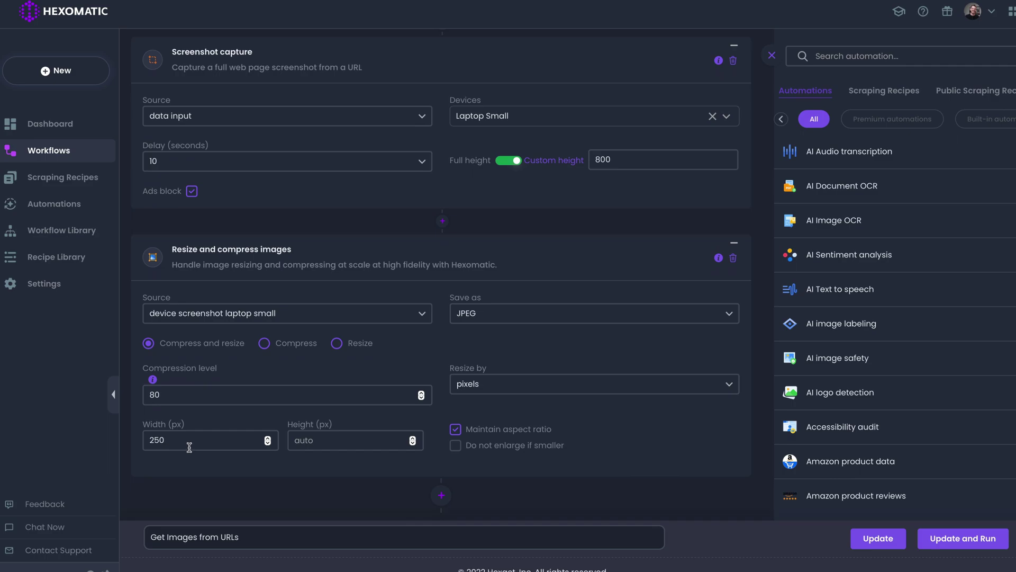
Step: Update and run the workflow now, then copy the _resize_image link from Results Preview
left_click(947, 540)
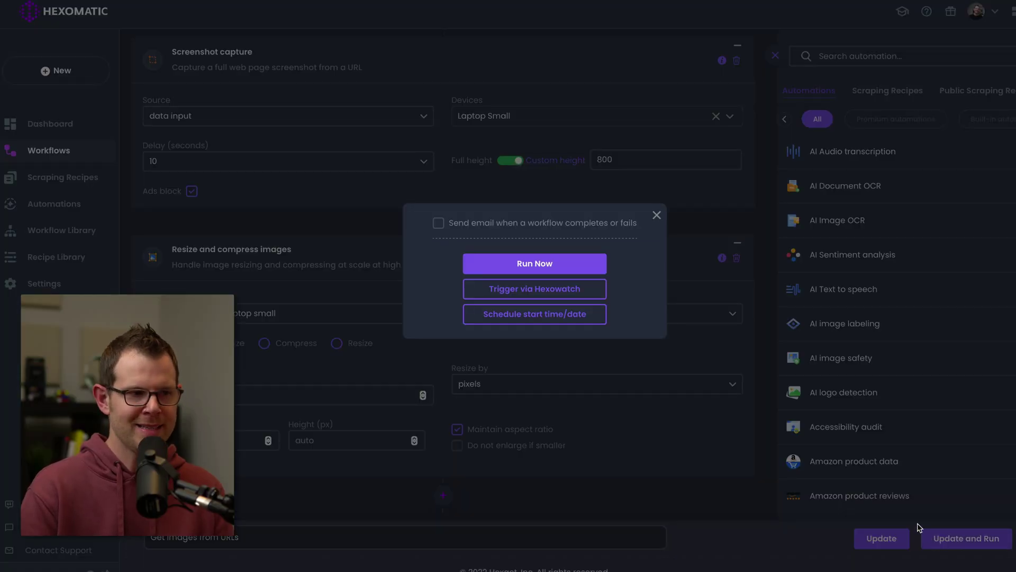
left_click(545, 264)
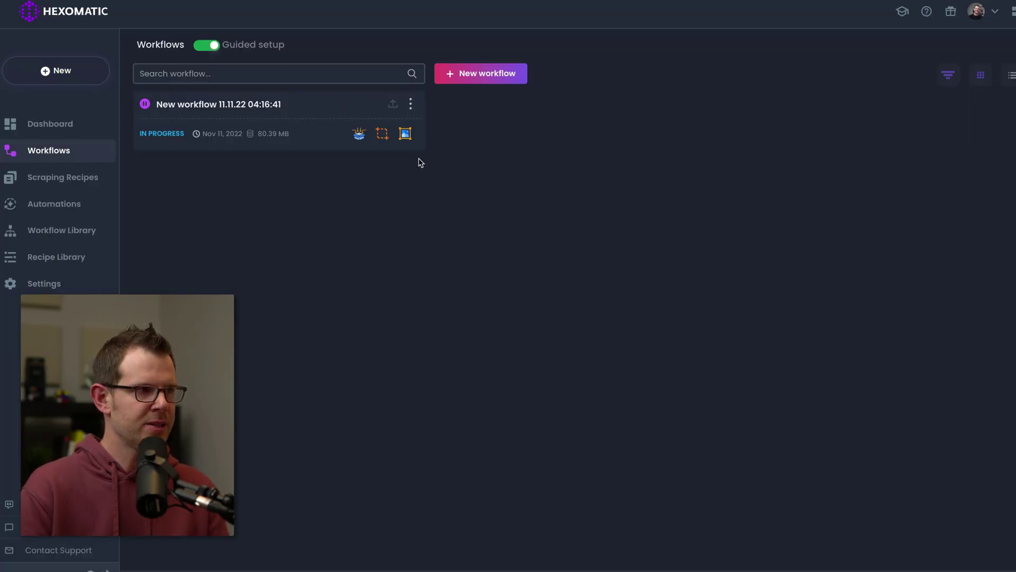
left_click(215, 106)
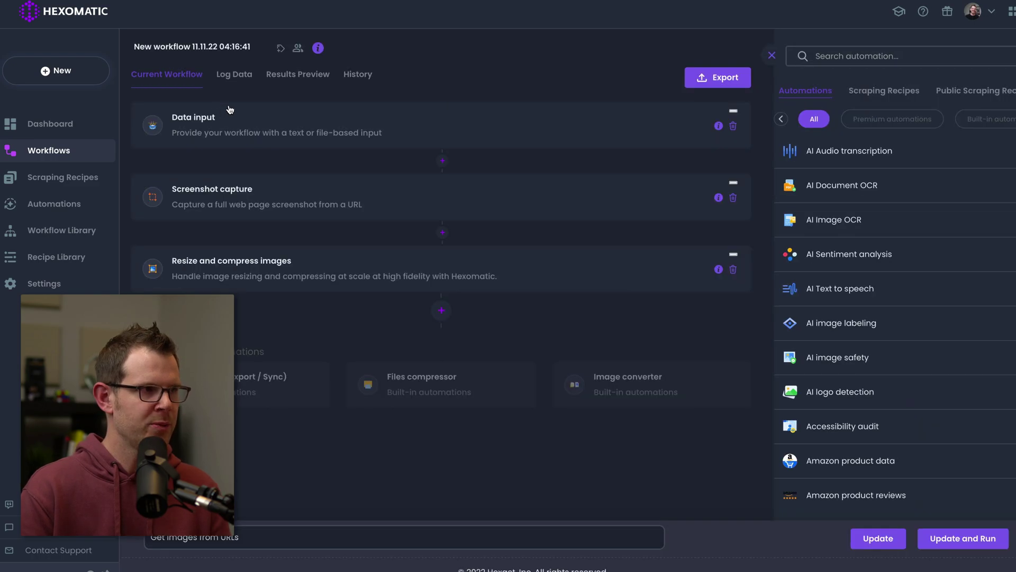
left_click(299, 82)
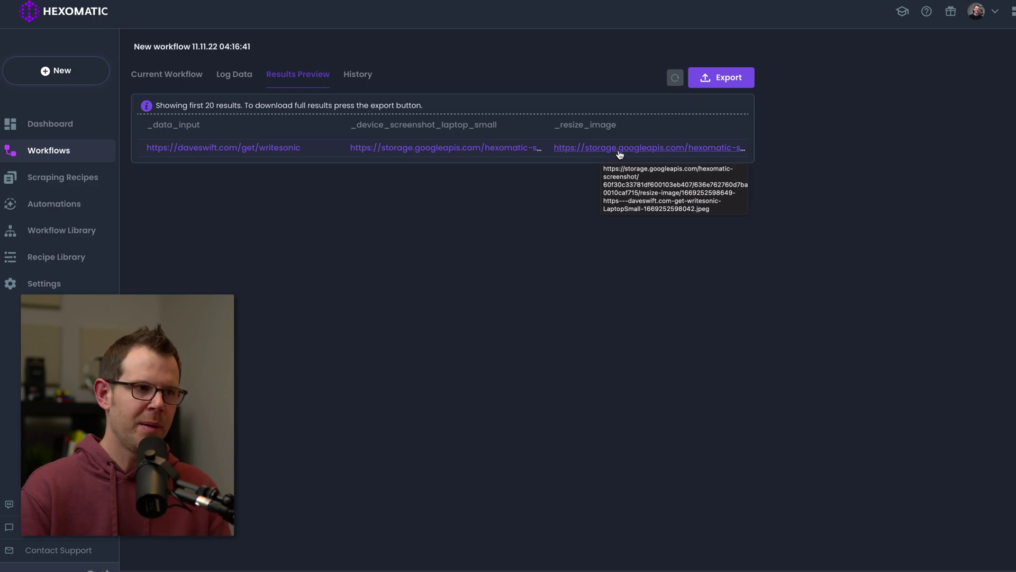
left_click(623, 150)
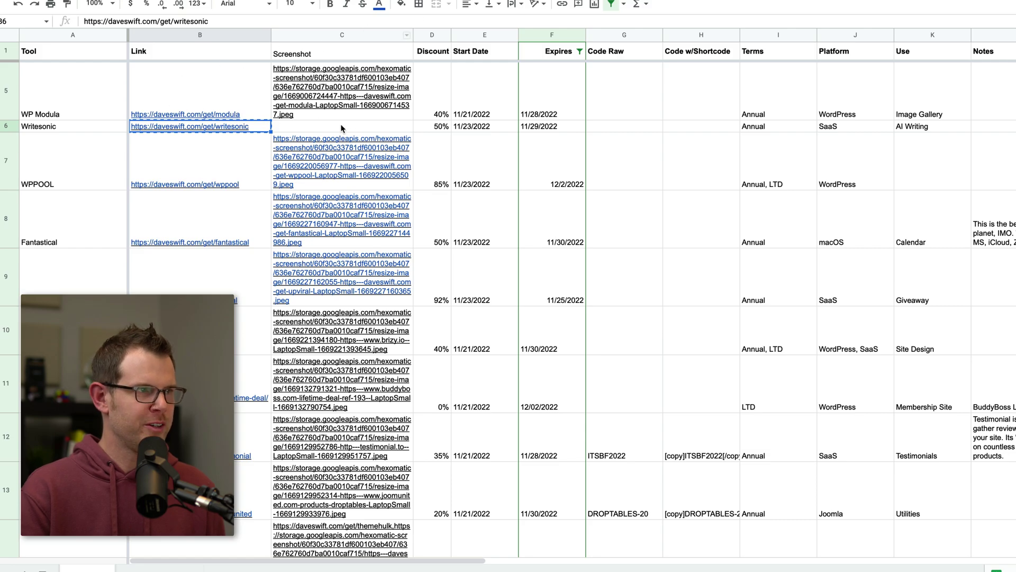
Step: Paste the resized screenshot link into Writesonic's Screenshot cell C6
left_click(341, 128)
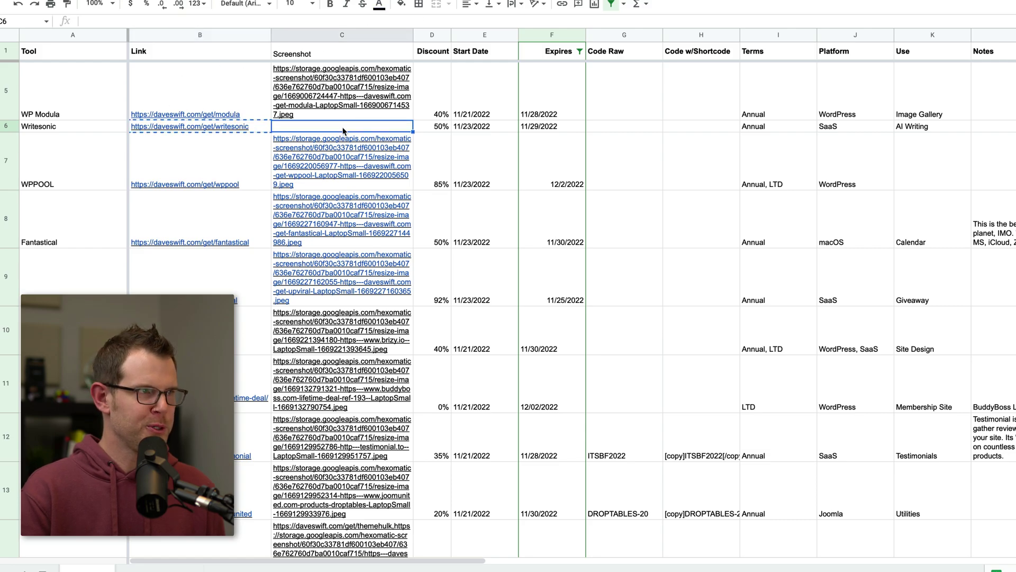
key("ctrl+v")
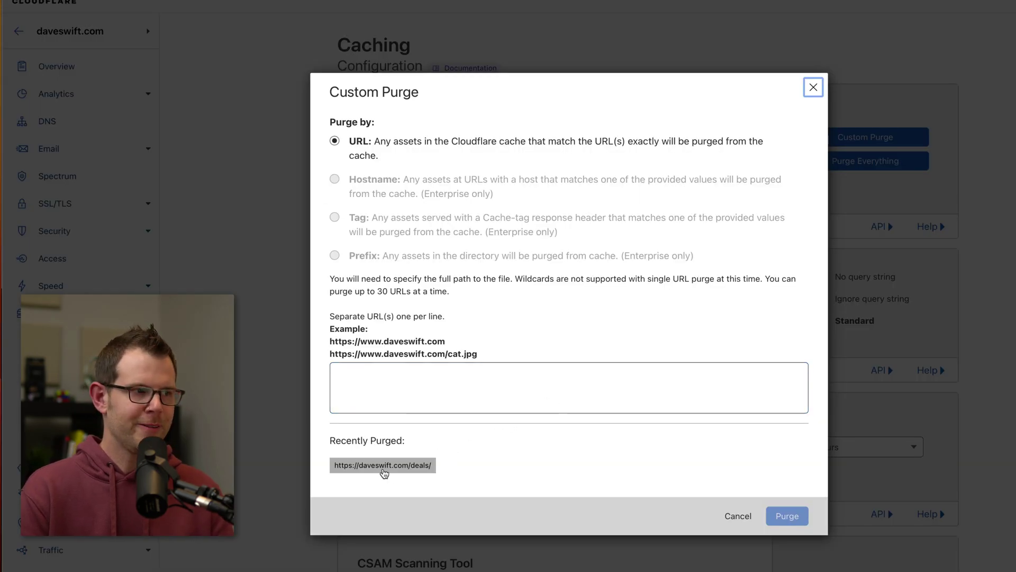
left_click(382, 465)
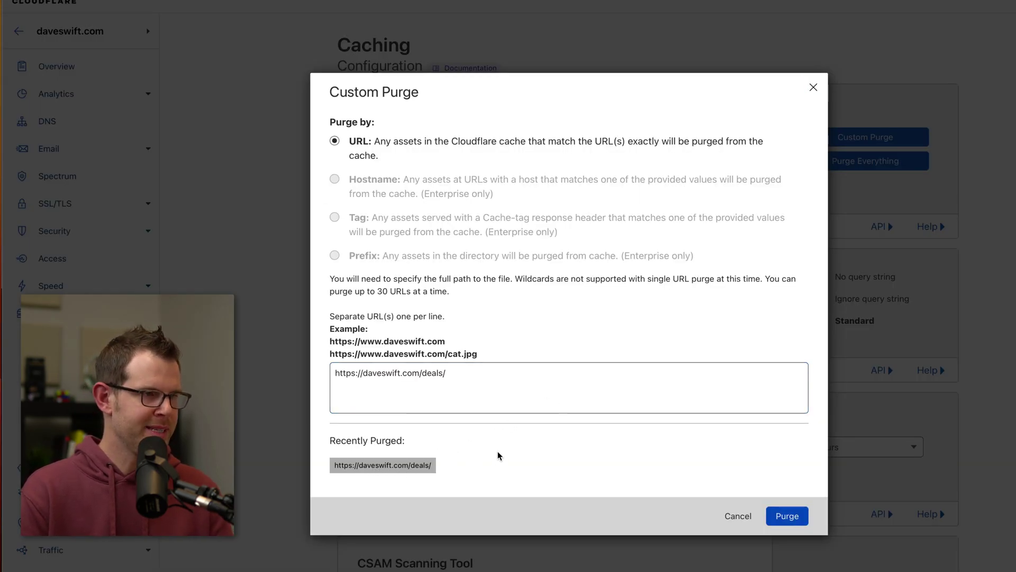
left_click(787, 516)
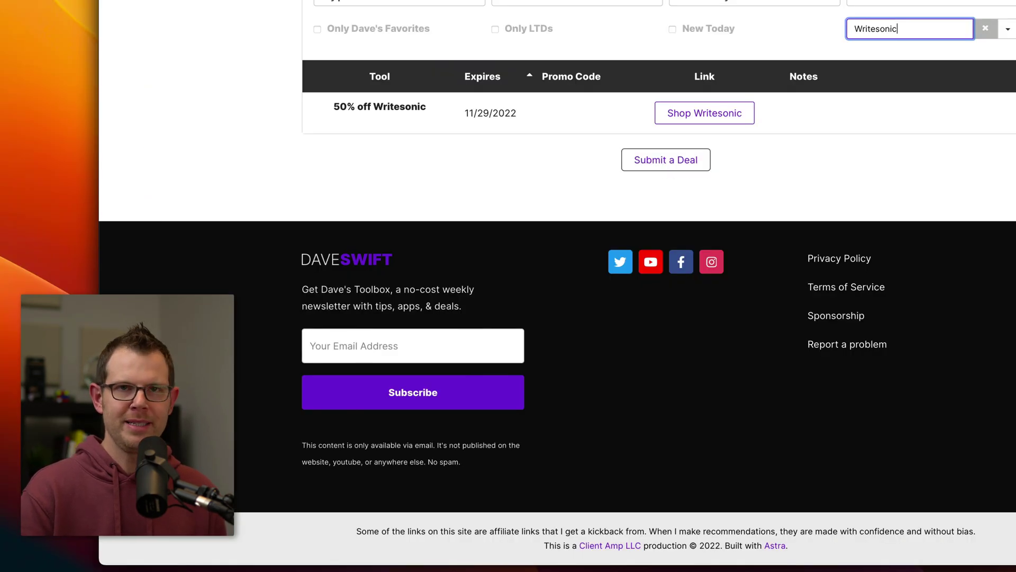
Step: Reload the deals page and search 'writesonic' to confirm its new screenshot shows
key("super+r")
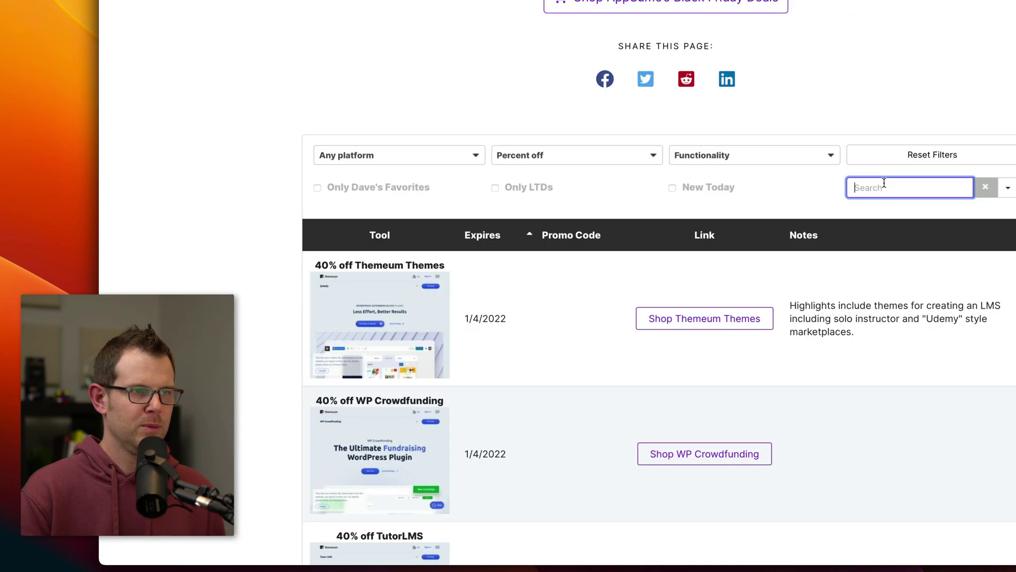
type("writesonic")
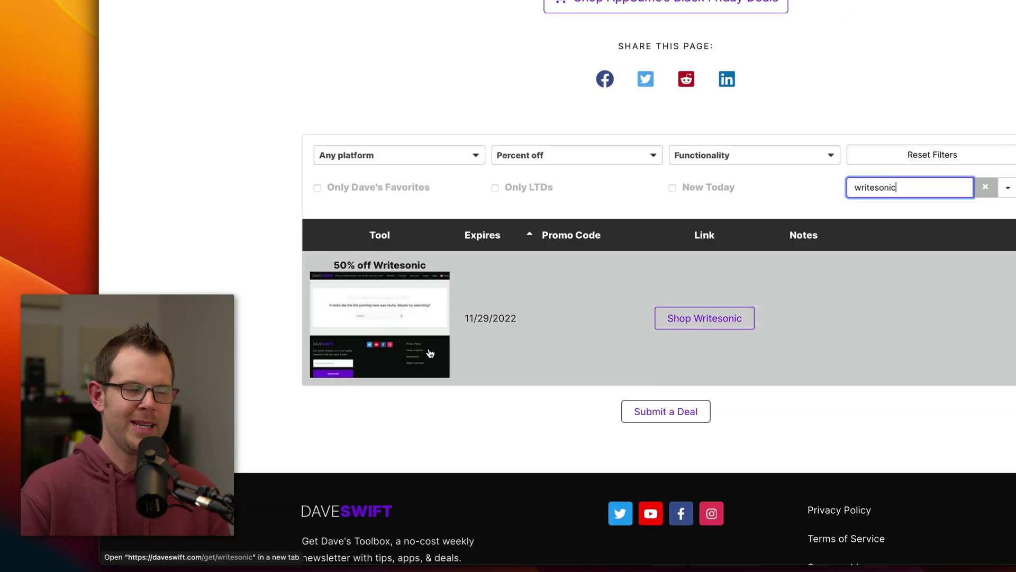
key("super+r")
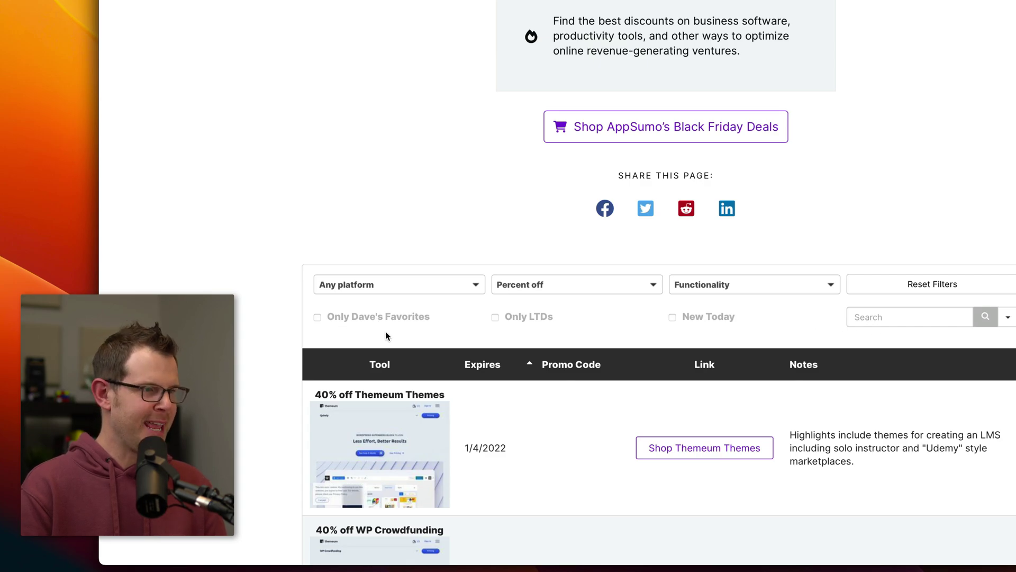
Step: Limit the deals table to favourites only and scroll through the results
left_click(317, 317)
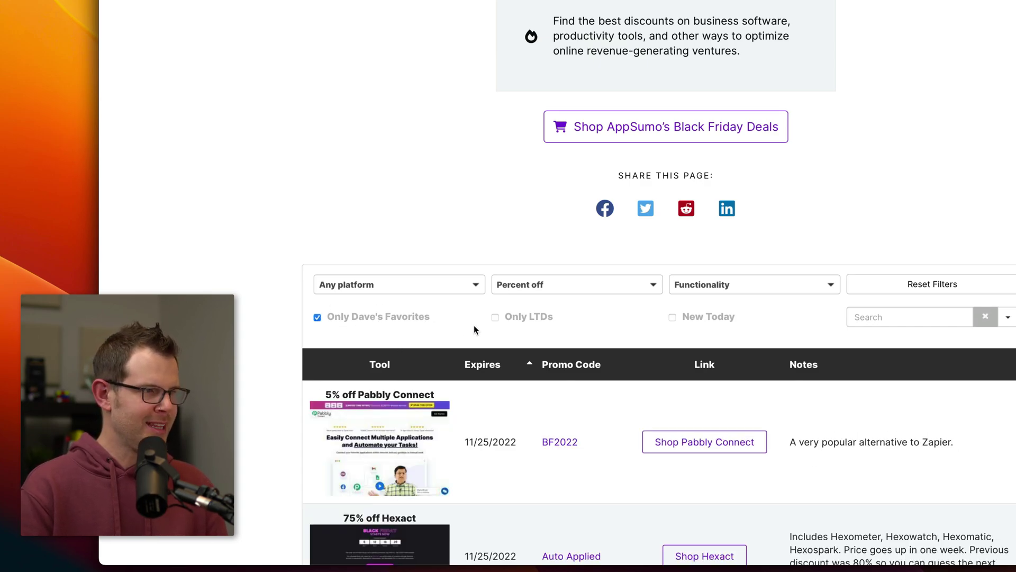
scroll(475, 324, "down", 12)
scroll(474, 326, "down", 1)
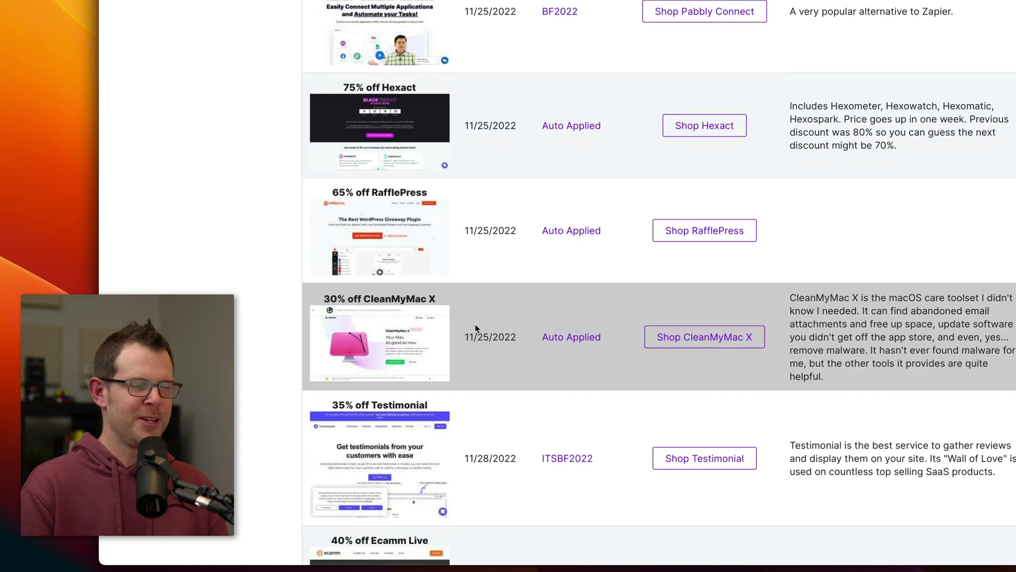
scroll(472, 327, "down", 1)
scroll(473, 333, "down", 5)
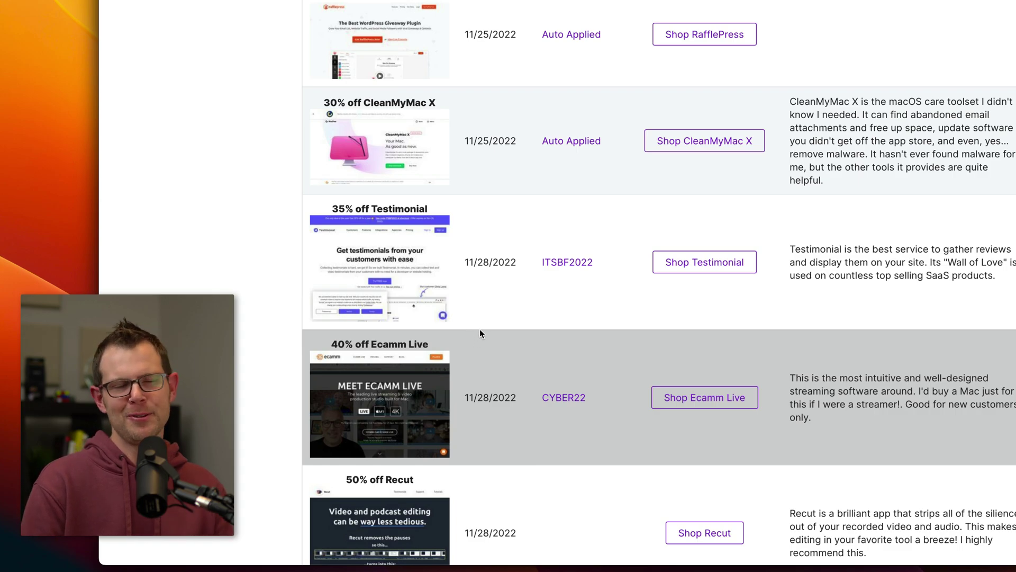
scroll(474, 333, "up", 12)
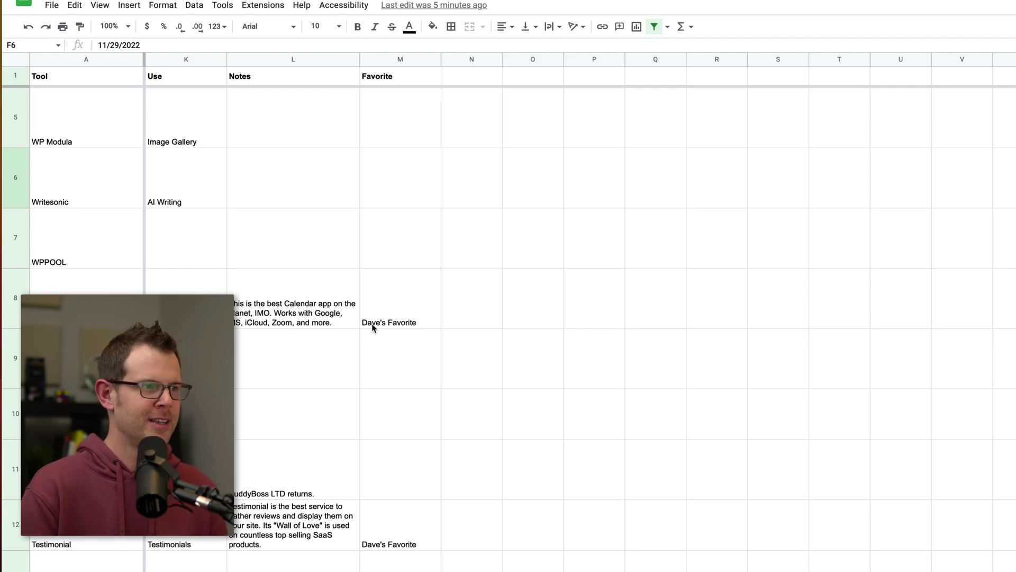
Step: Scroll down the deals sheet's Favorite column (M) and back up to the top
scroll(415, 324, "down", 3)
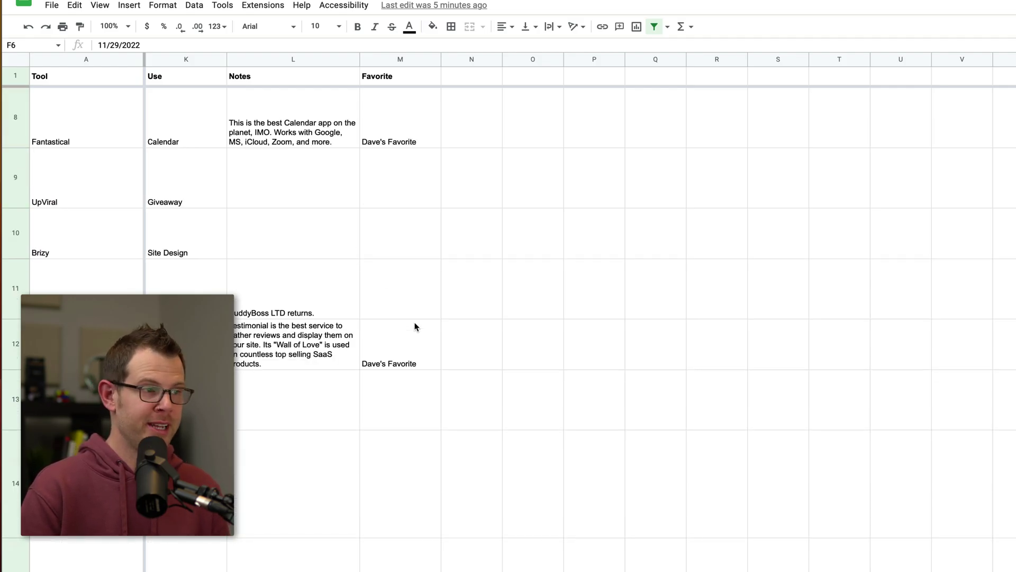
scroll(415, 326, "down", 2)
scroll(415, 327, "down", 4)
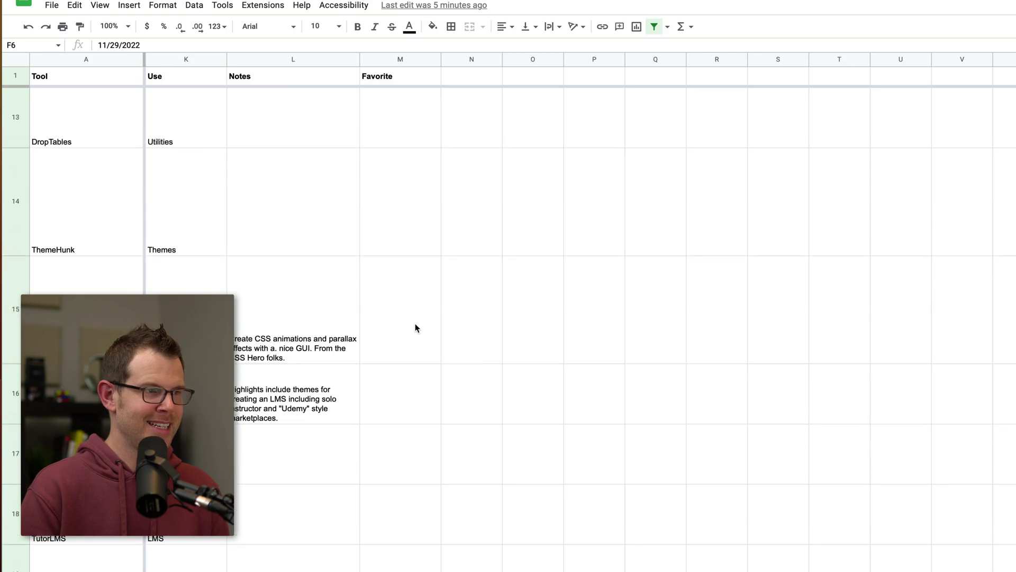
scroll(416, 328, "down", 10)
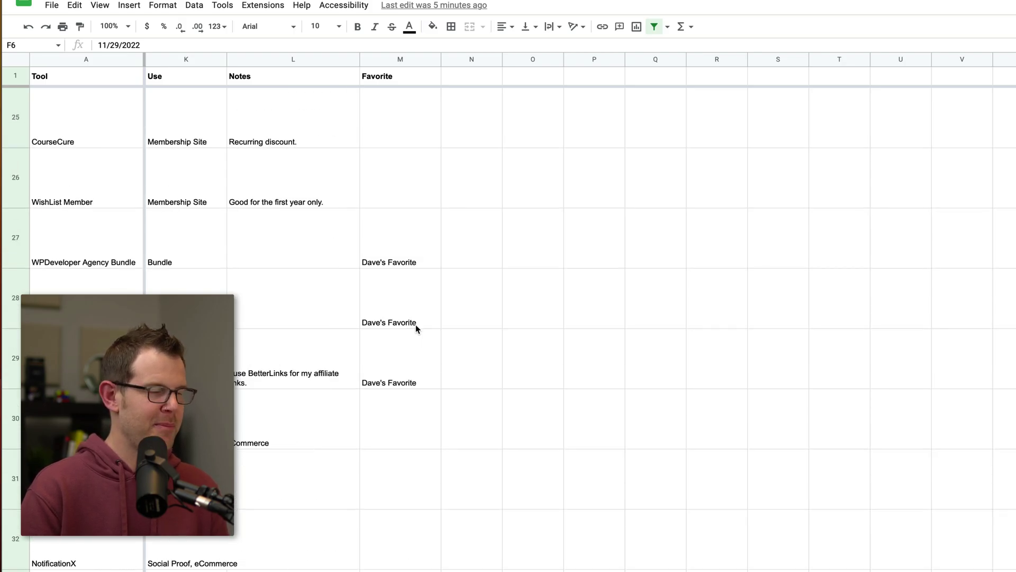
scroll(416, 329, "down", 3)
scroll(406, 297, "down", 9)
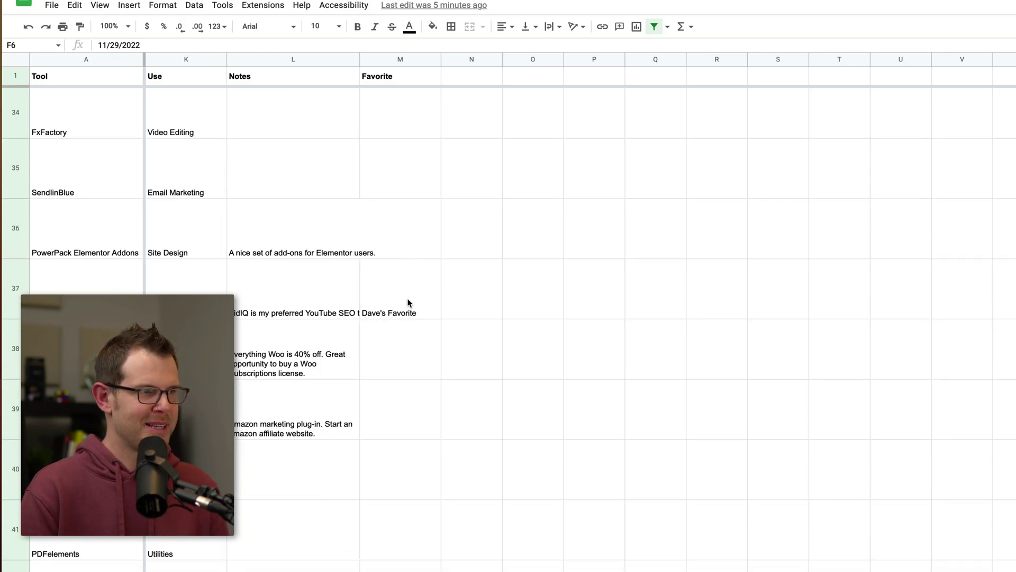
scroll(410, 298, "down", 12)
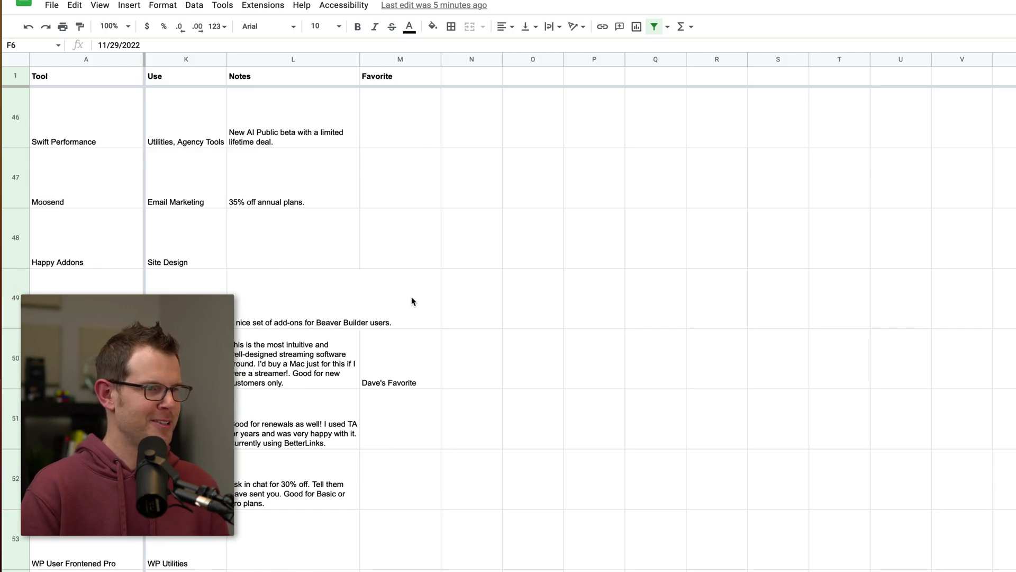
scroll(412, 299, "up", 9)
scroll(412, 299, "up", 10)
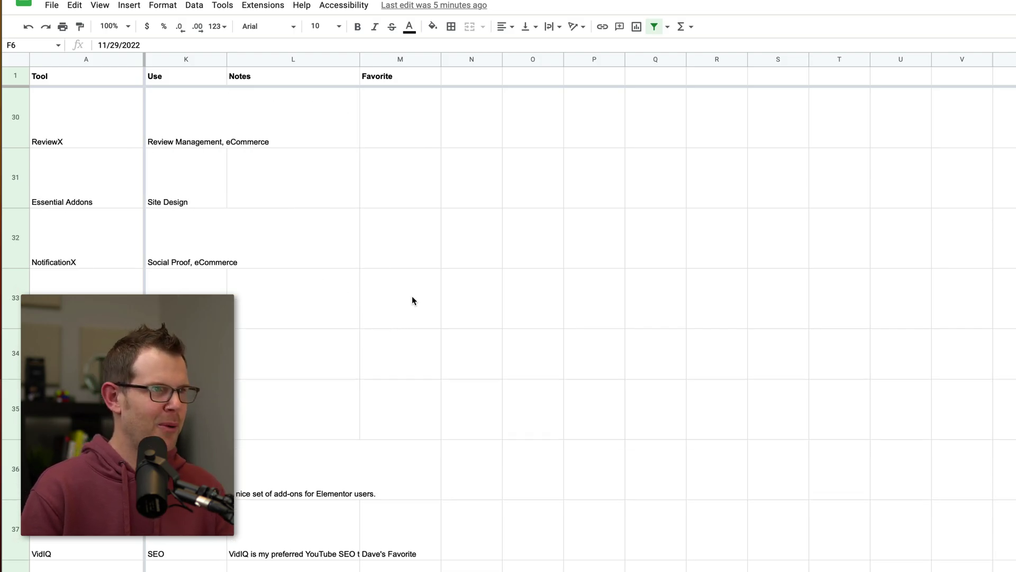
scroll(424, 275, "up", 20)
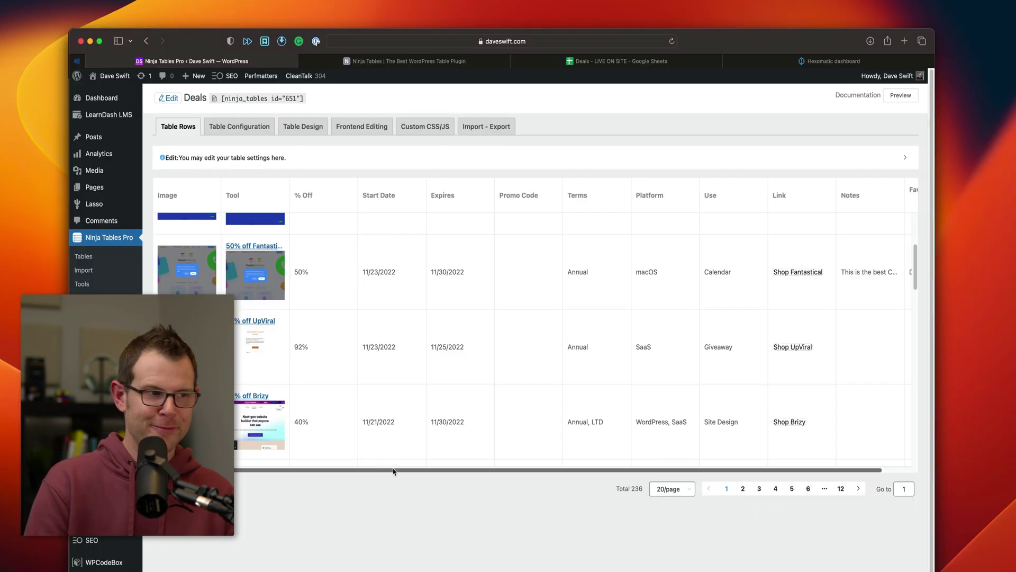
Step: Open Edit Table Column : Favorite to see it is hidden on all devices
left_click_drag(393, 470, 439, 470)
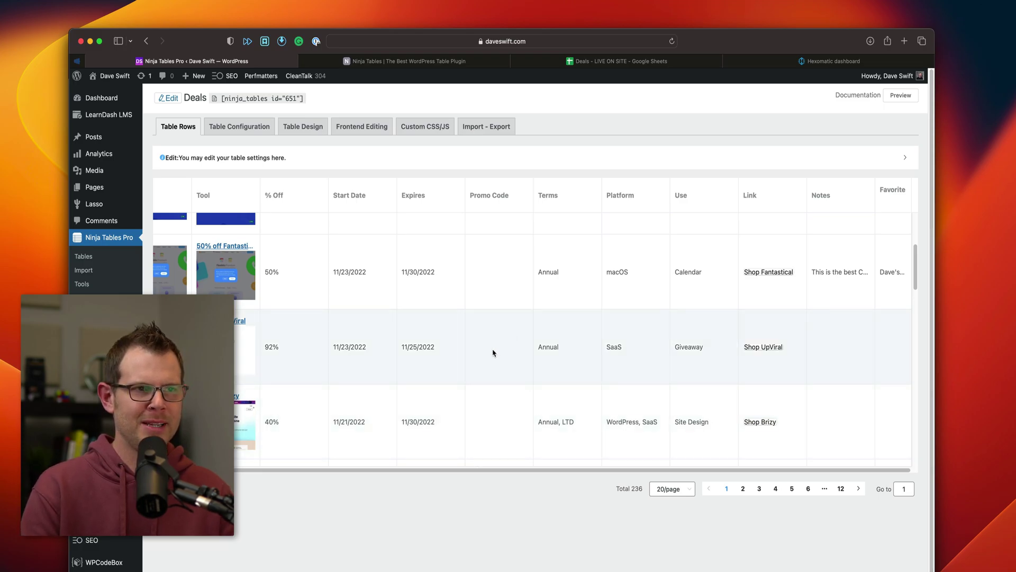
mouse_move(901, 183)
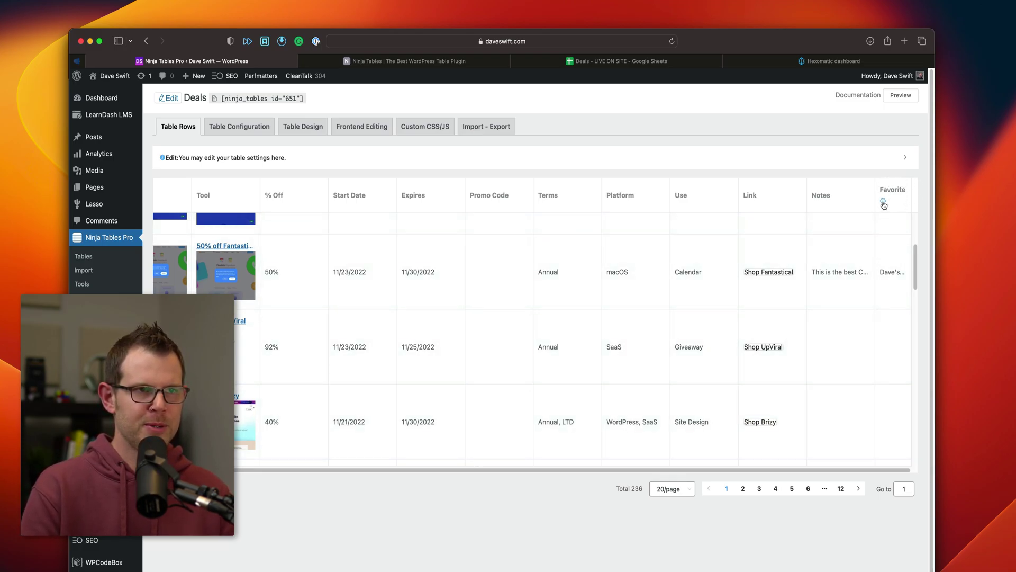
left_click(883, 204)
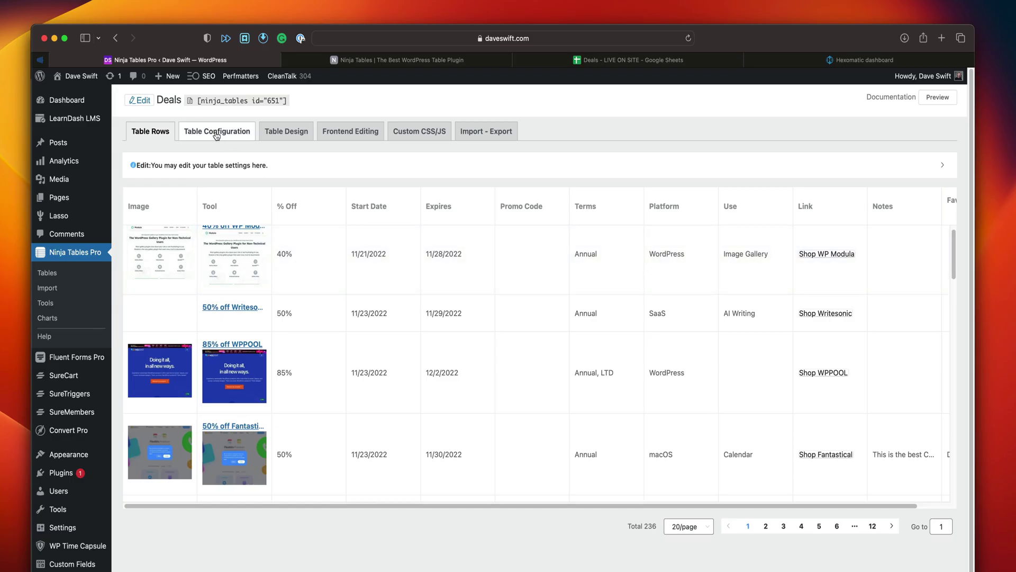
Step: Inspect the Dave's Favorites custom filter, then tick 'Only Dave's Favorites' on the live table
left_click(216, 136)
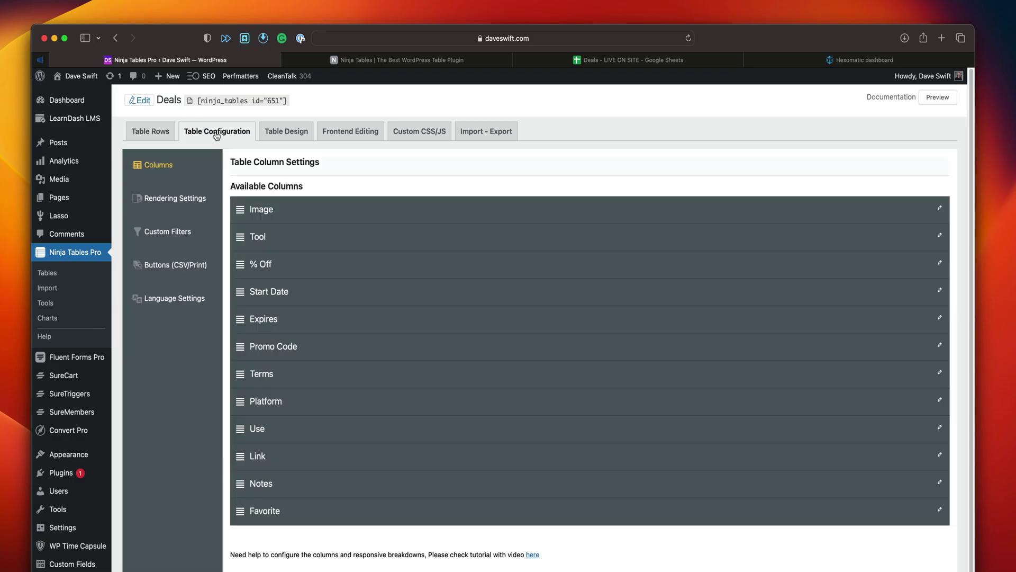
left_click(150, 233)
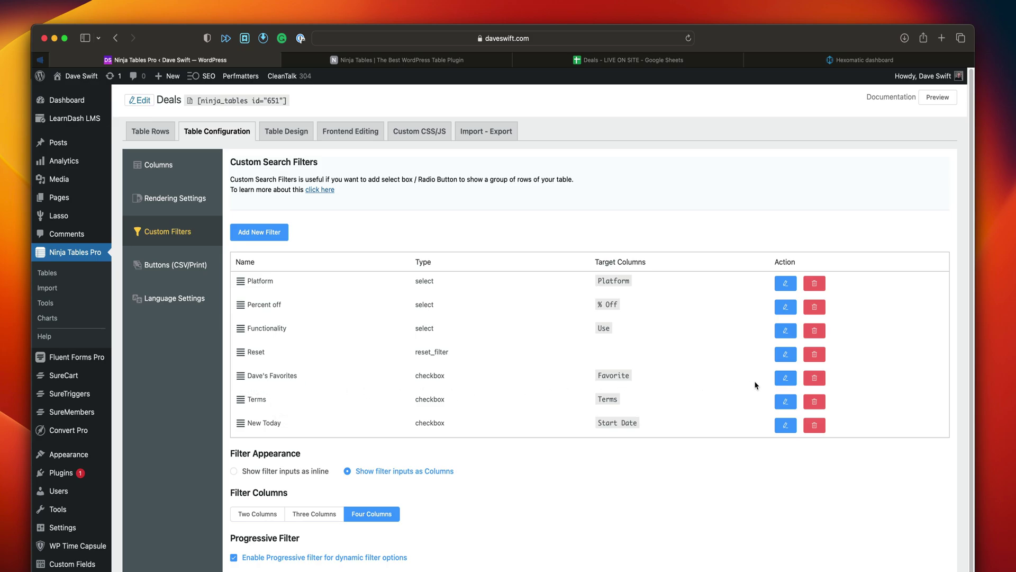
left_click(785, 378)
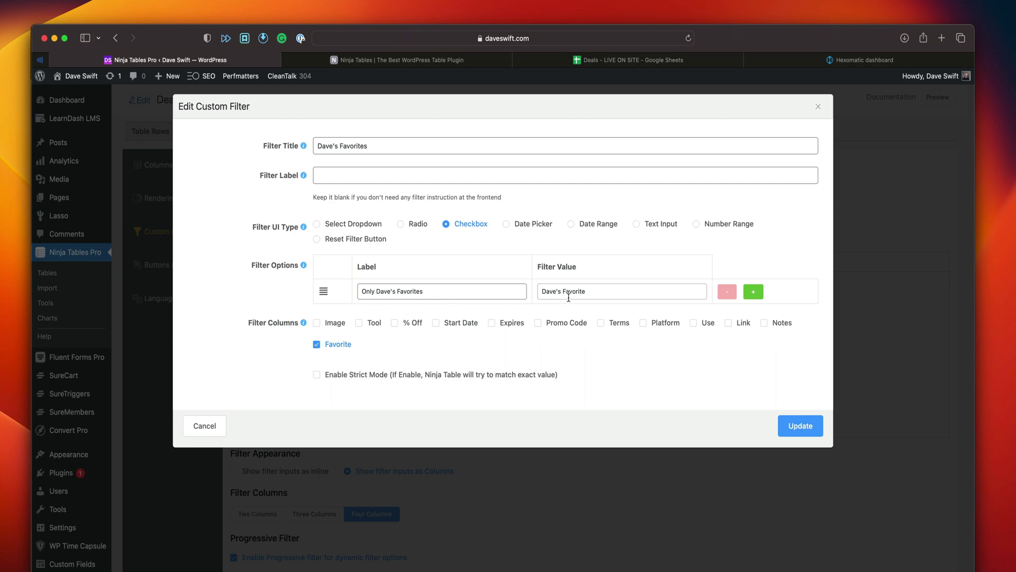
left_click(628, 59)
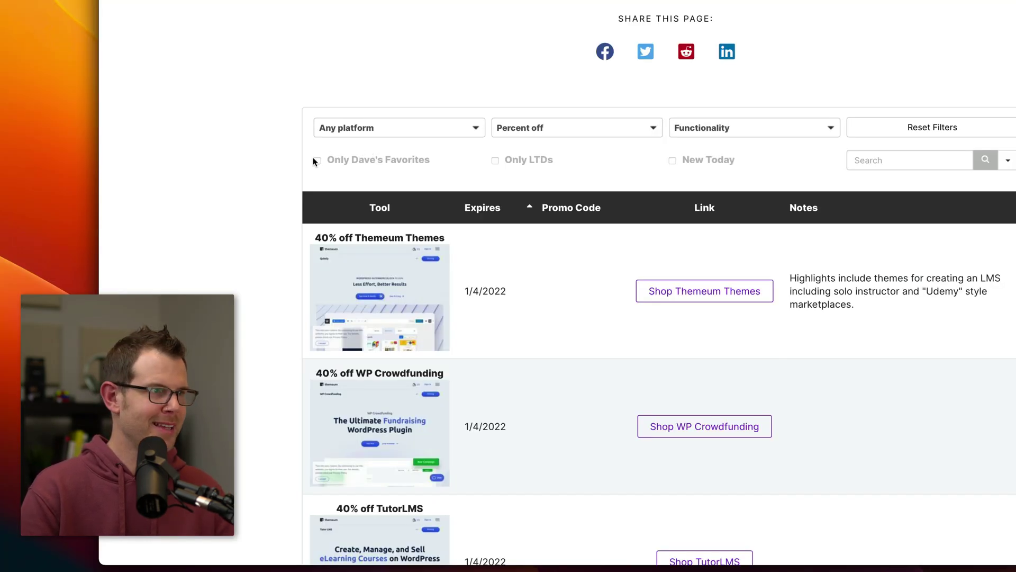
left_click(316, 160)
Step: Scroll through the deals table filtered to Dave's favourites
scroll(458, 199, "down", 3)
scroll(458, 199, "down", 7)
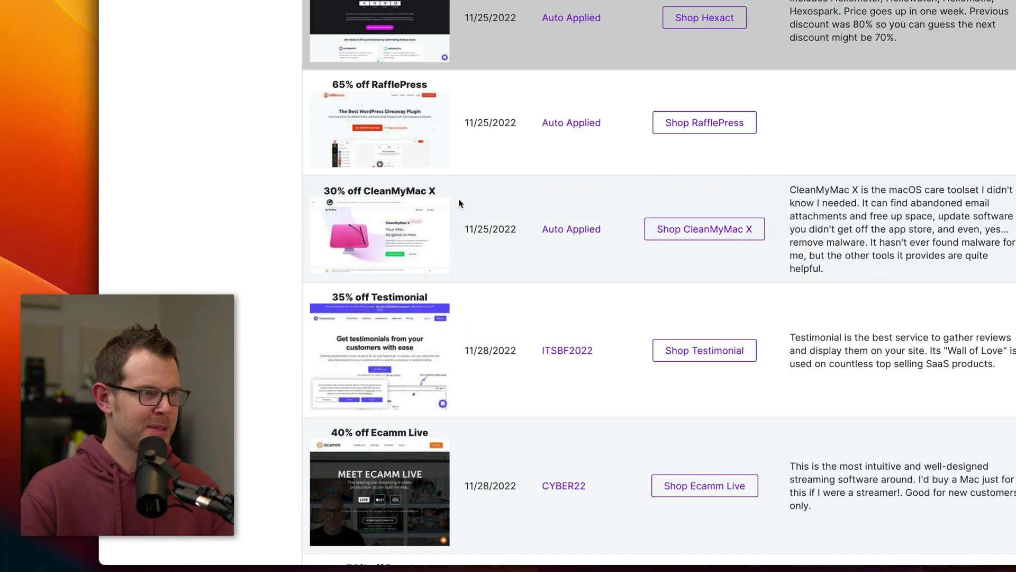
scroll(457, 199, "up", 10)
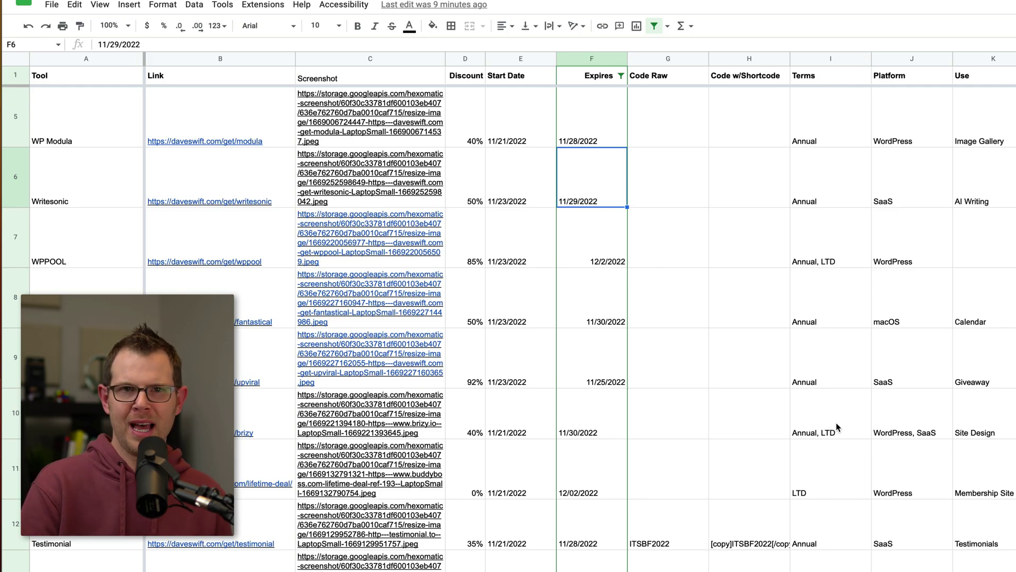
scroll(834, 437, "down", 1)
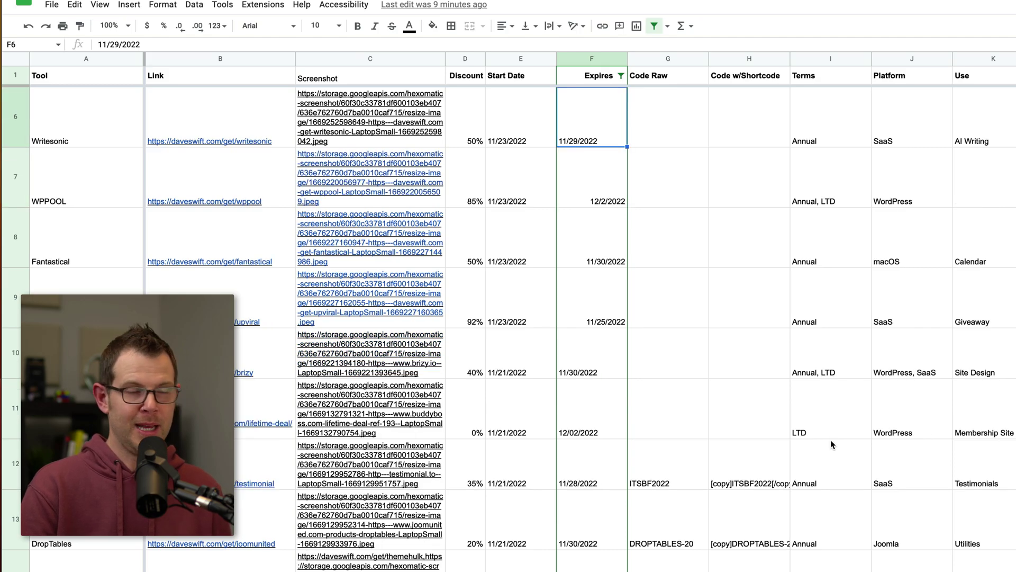
left_click(835, 471)
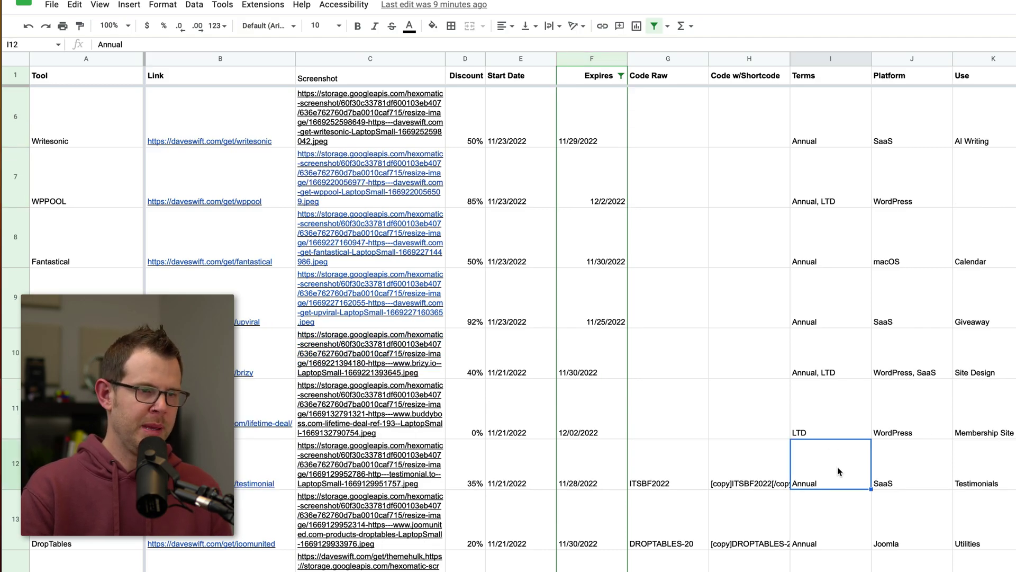
scroll(838, 464, "down", 2)
scroll(838, 466, "down", 2)
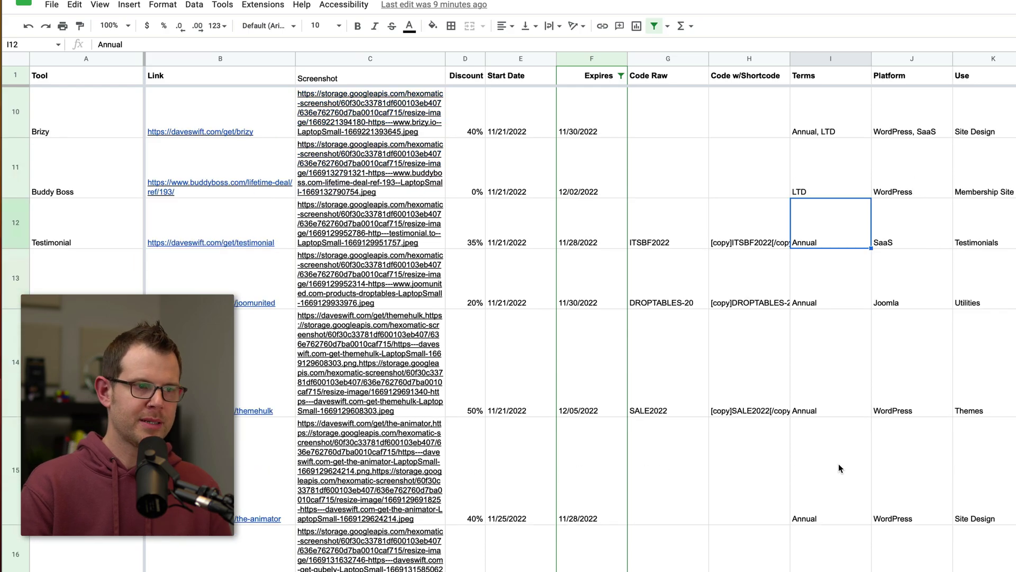
scroll(838, 466, "down", 3)
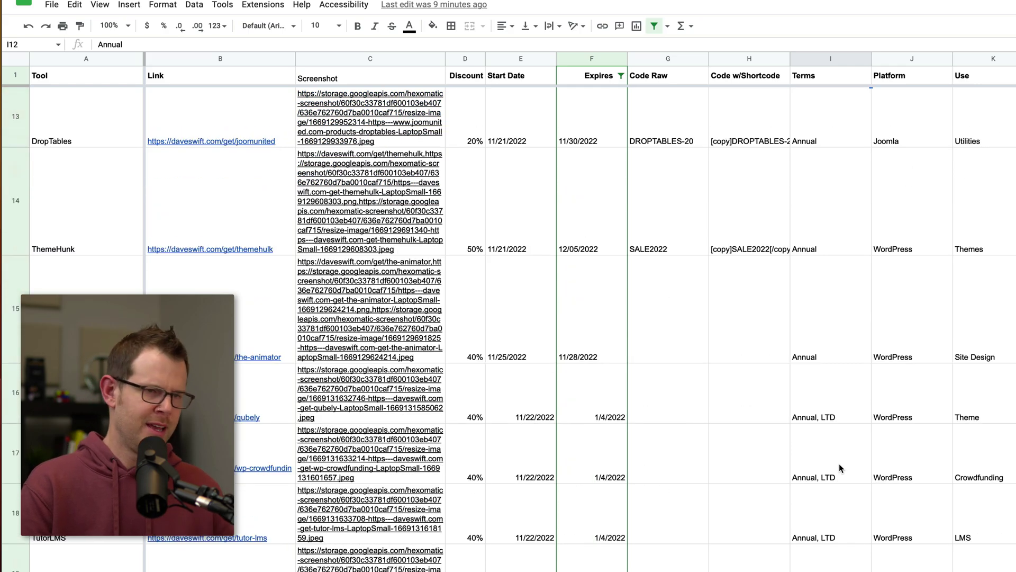
scroll(839, 463, "down", 6)
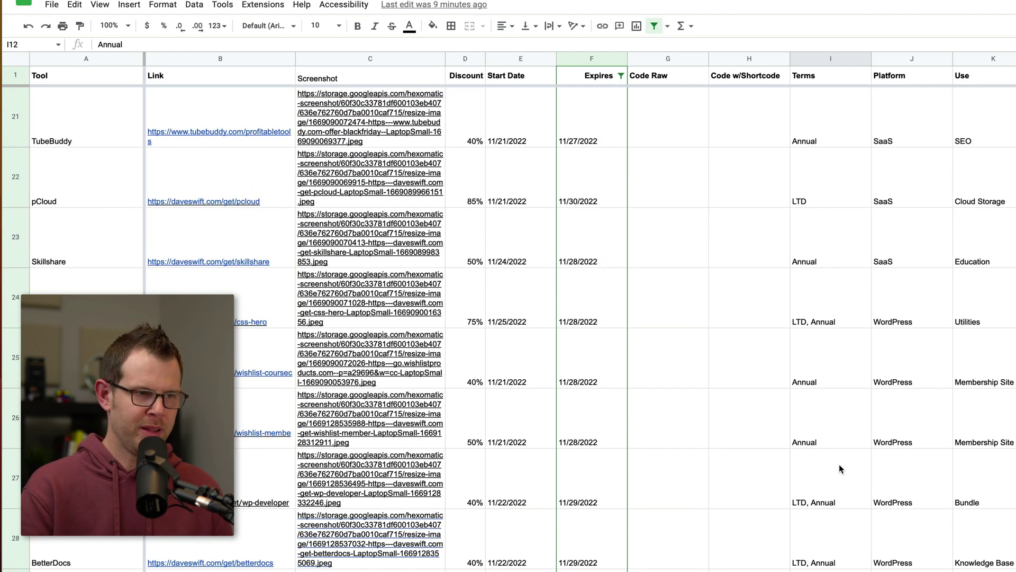
scroll(839, 463, "down", 2)
scroll(839, 464, "up", 12)
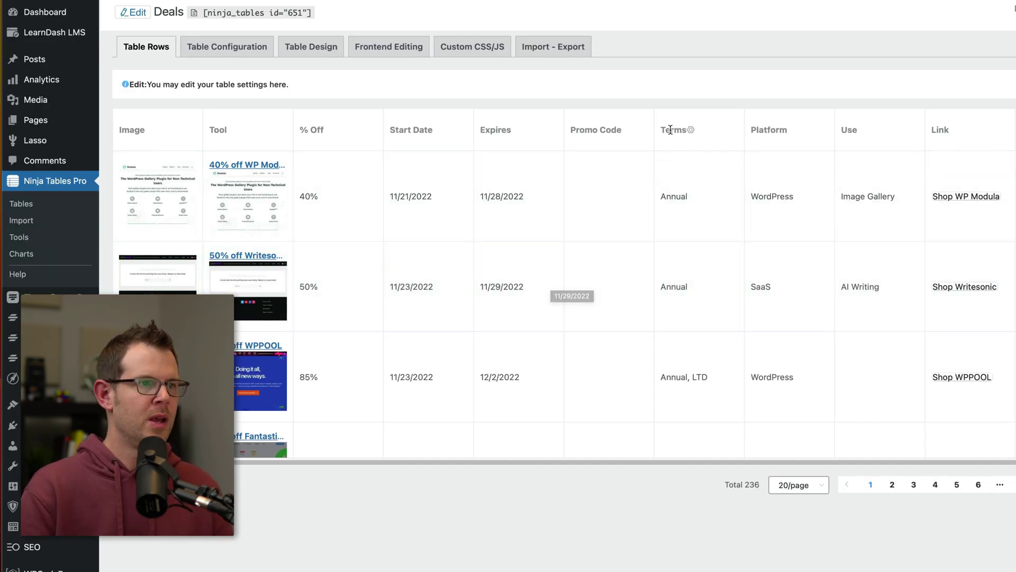
Step: Check the Terms column settings and open the Only LTDs Terms custom filter
left_click(691, 130)
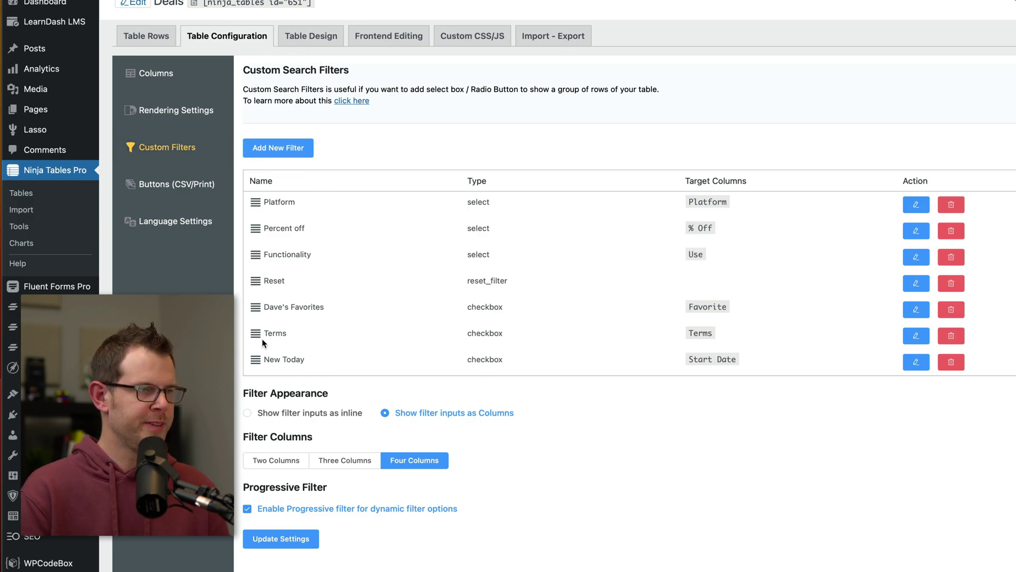
left_click(914, 336)
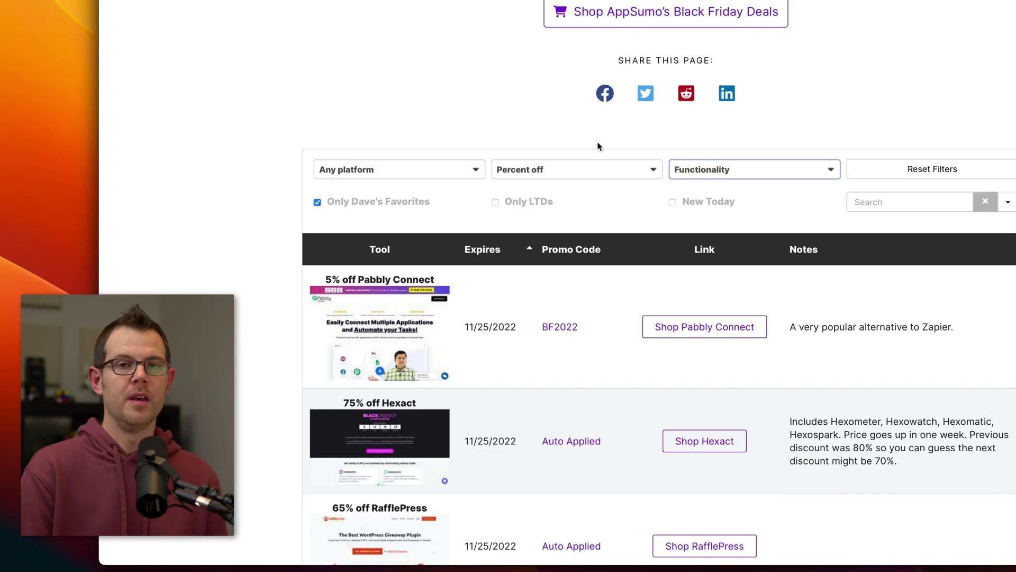
Step: Show the Any platform and Functionality dropdown options on the live deals table
left_click(385, 170)
left_click(747, 169)
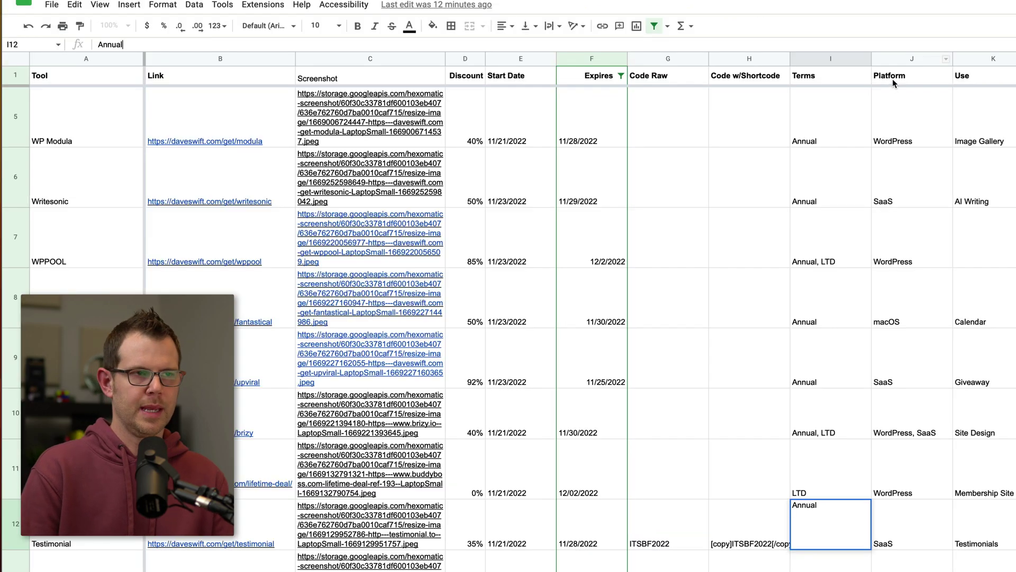
left_click(893, 78)
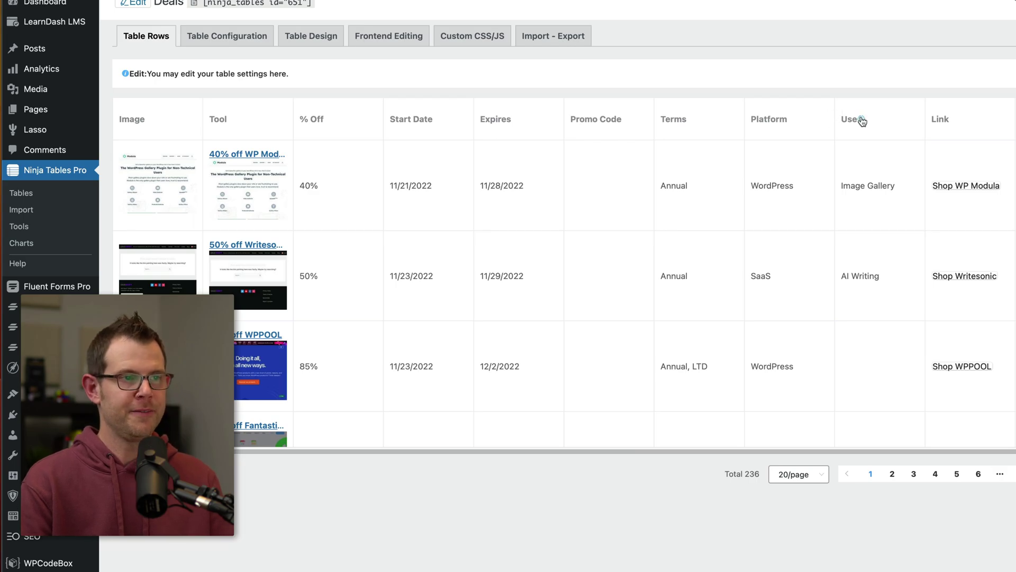
left_click(862, 120)
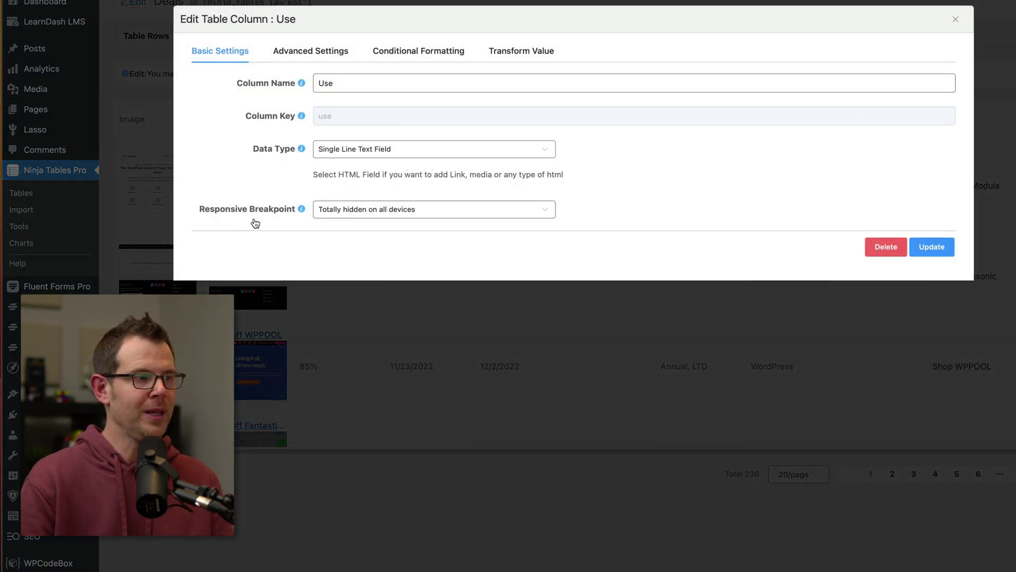
key("Escape")
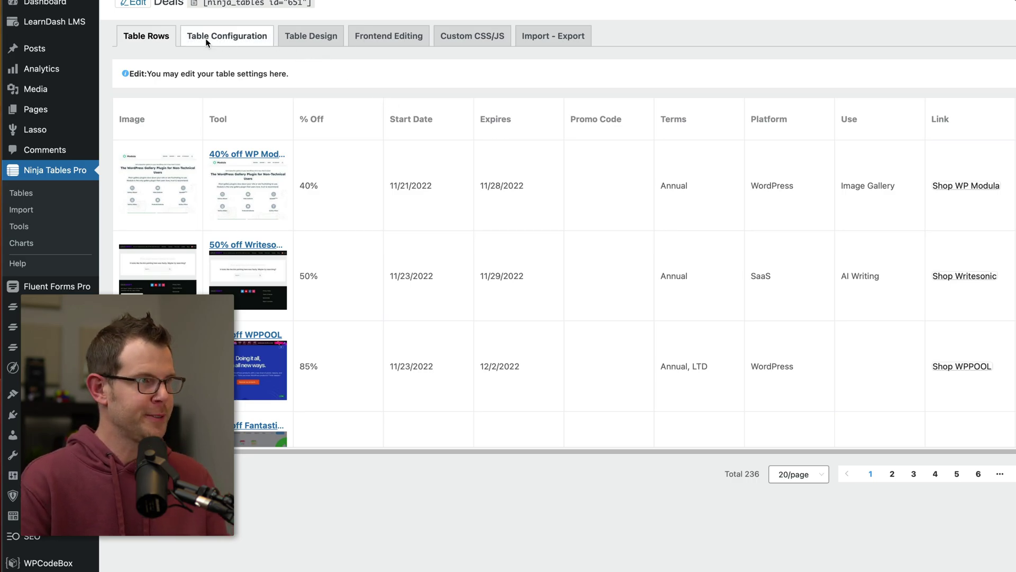
Step: Open the Functionality filter from Table Configuration > Custom Filters for editing
left_click(192, 39)
left_click(167, 147)
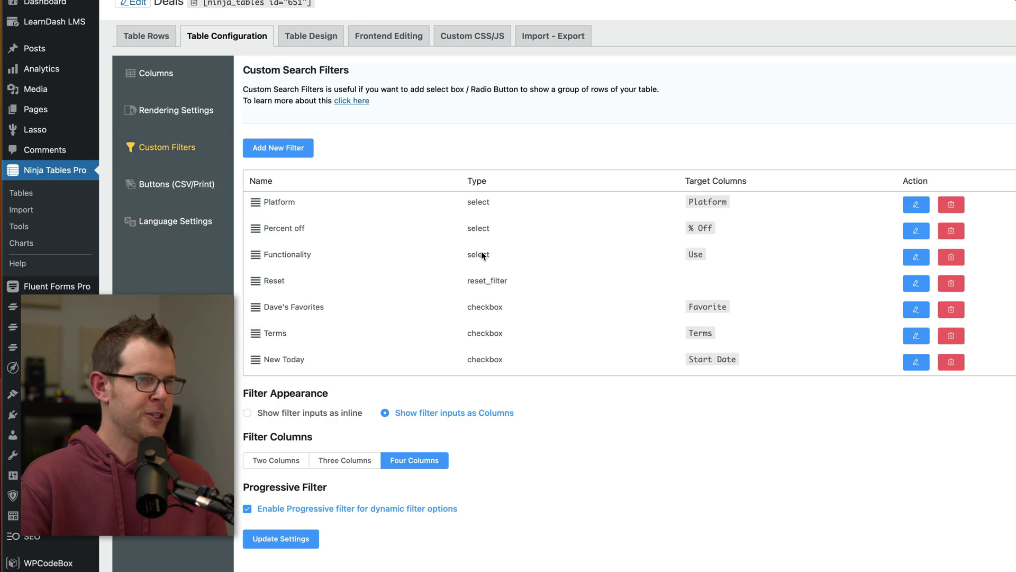
left_click(916, 257)
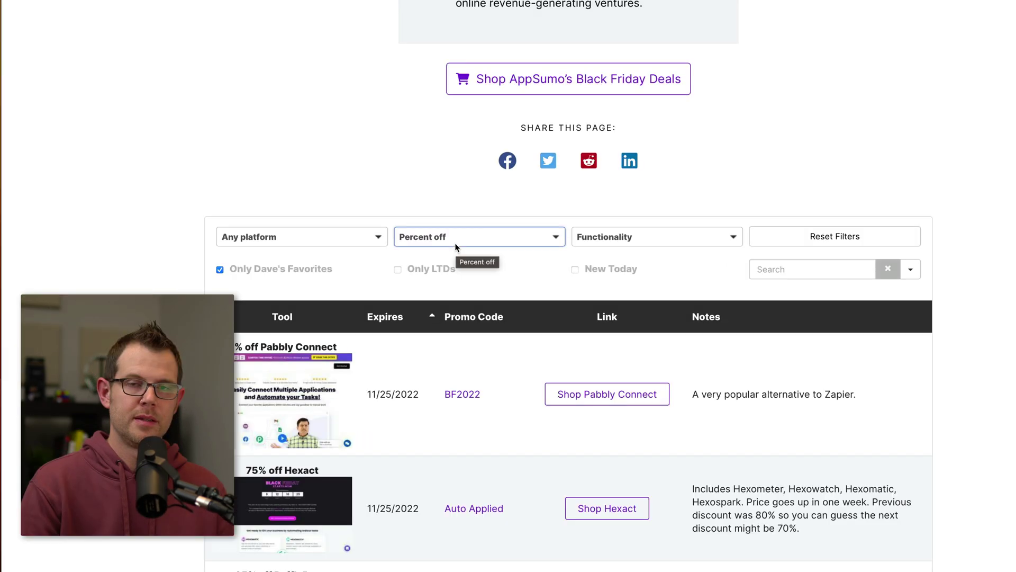
left_click(457, 243)
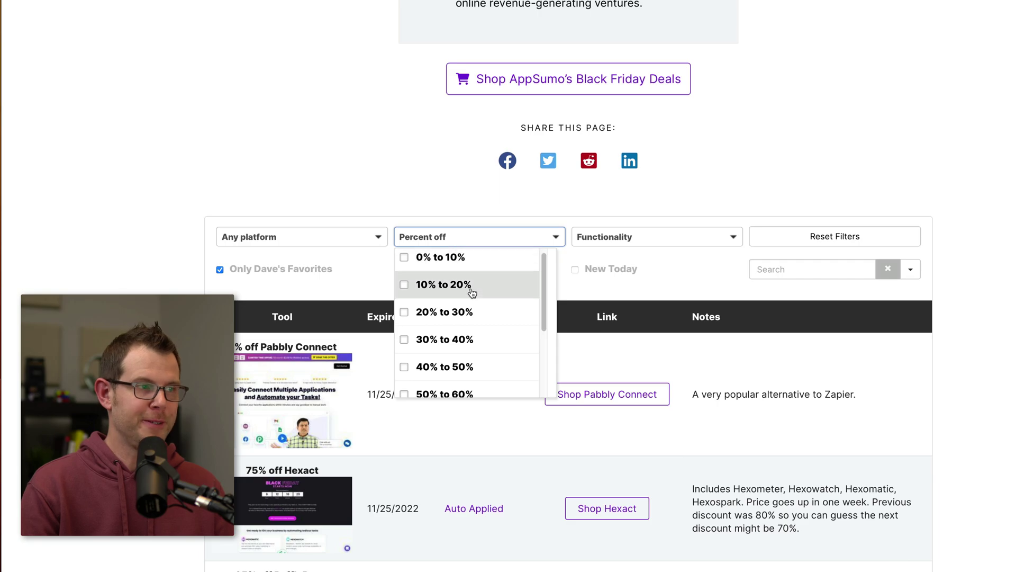
scroll(472, 288, "down", 1)
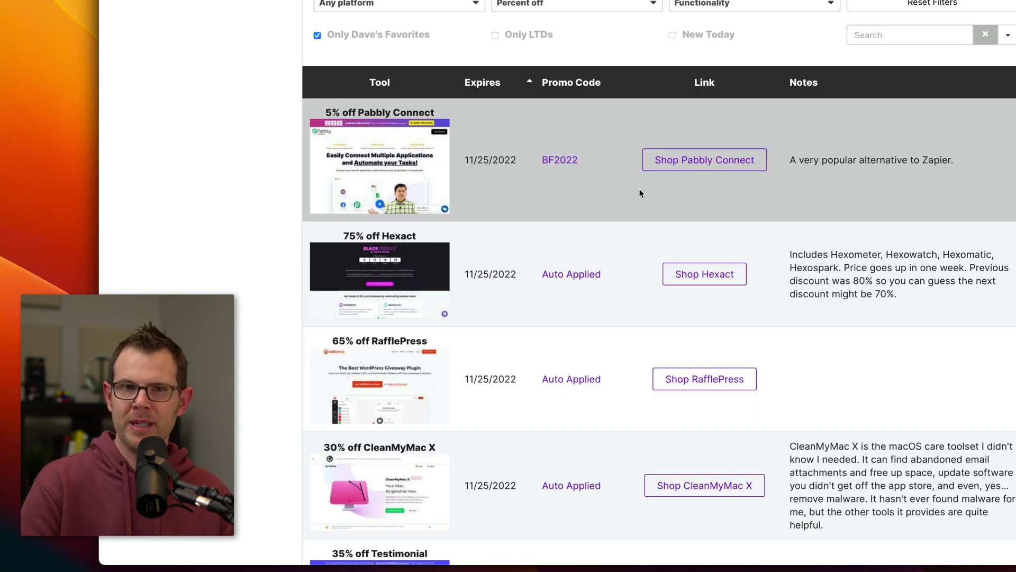
Step: Copy the BF2022 promo code, then select {{row.codewshortcode}} in the Promo Code transform
left_click(560, 160)
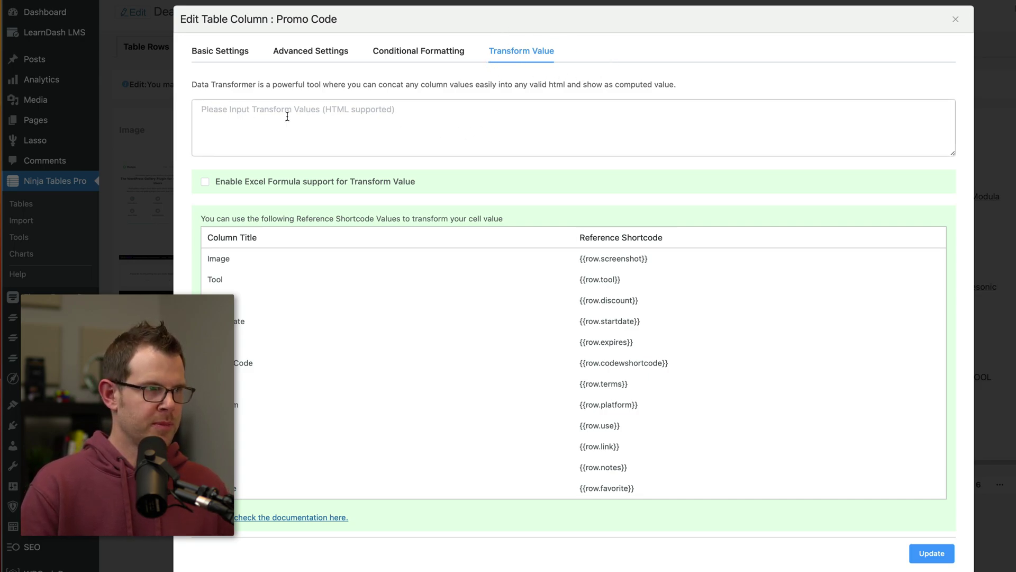
left_click_drag(576, 363, 686, 363)
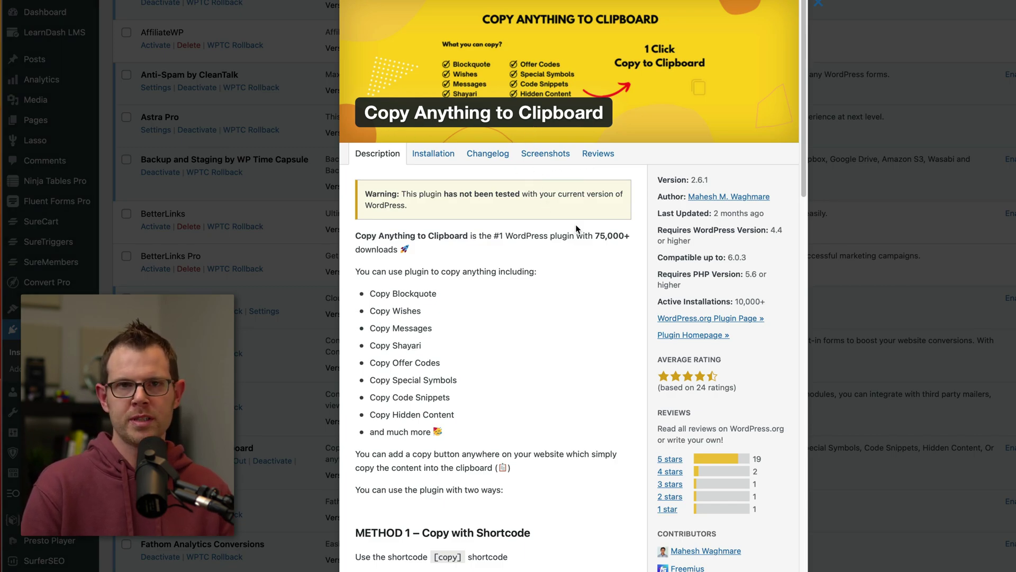
Step: Scroll the Copy Anything to Clipboard details to the [copy] shortcode example
scroll(584, 297, "down", 2)
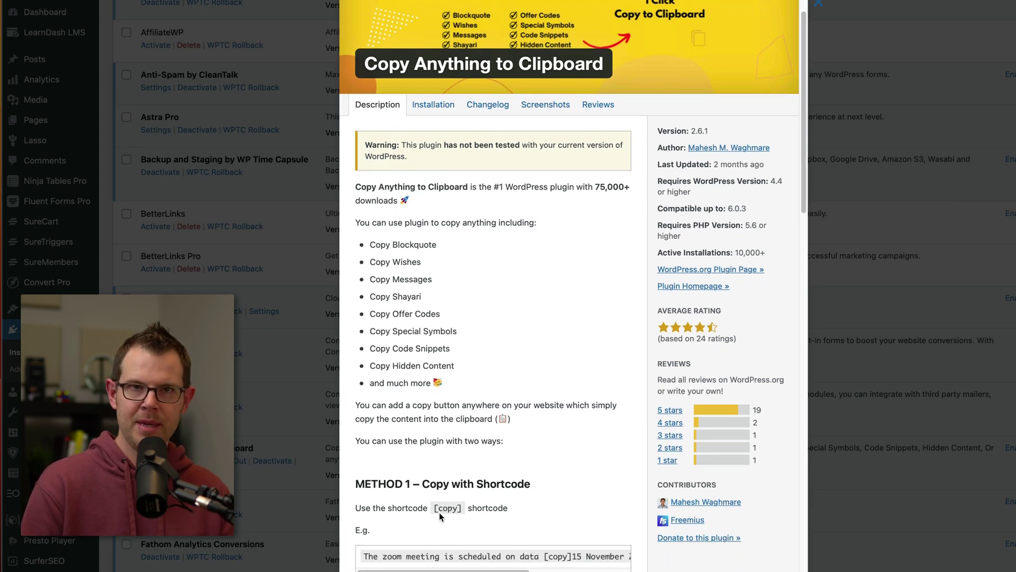
scroll(443, 511, "down", 1)
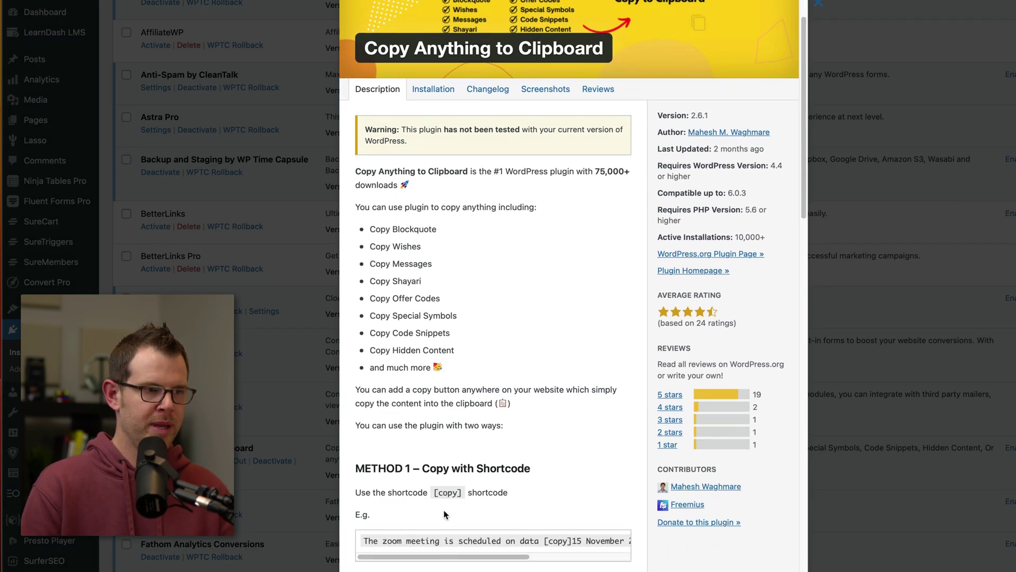
scroll(485, 557, "right", 5)
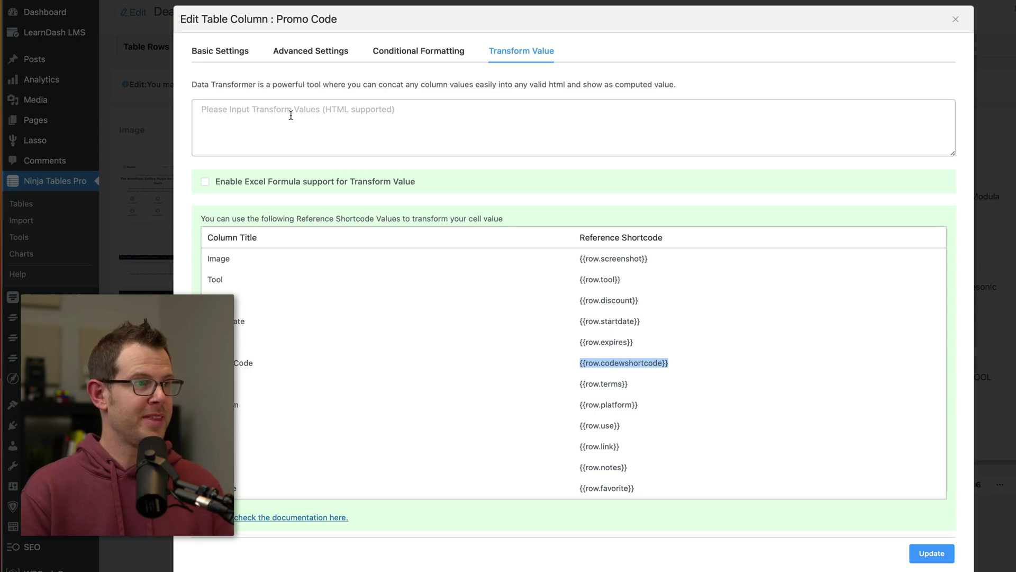
Step: Start entering the Promo Code column's Transform Value template
left_click(291, 115)
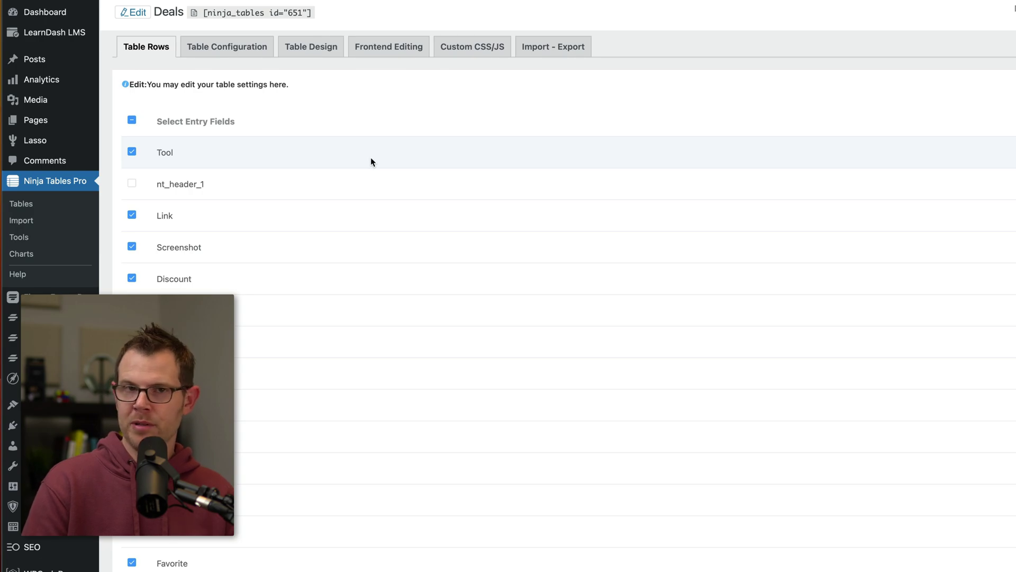
Step: In the deals spreadsheet, filter the Expires column to dates after yesterday
key("ctrl+Tab")
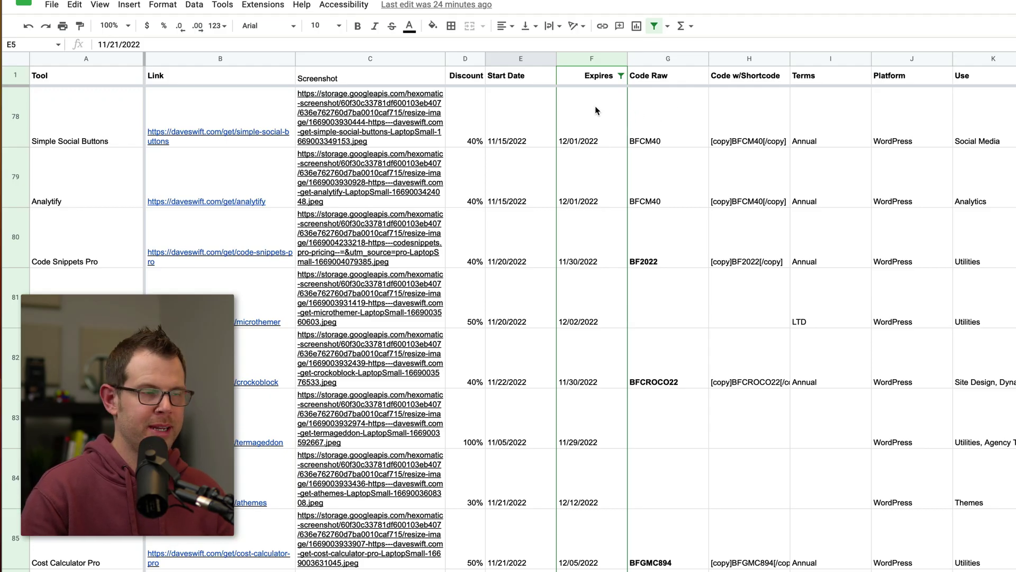
left_click(621, 75)
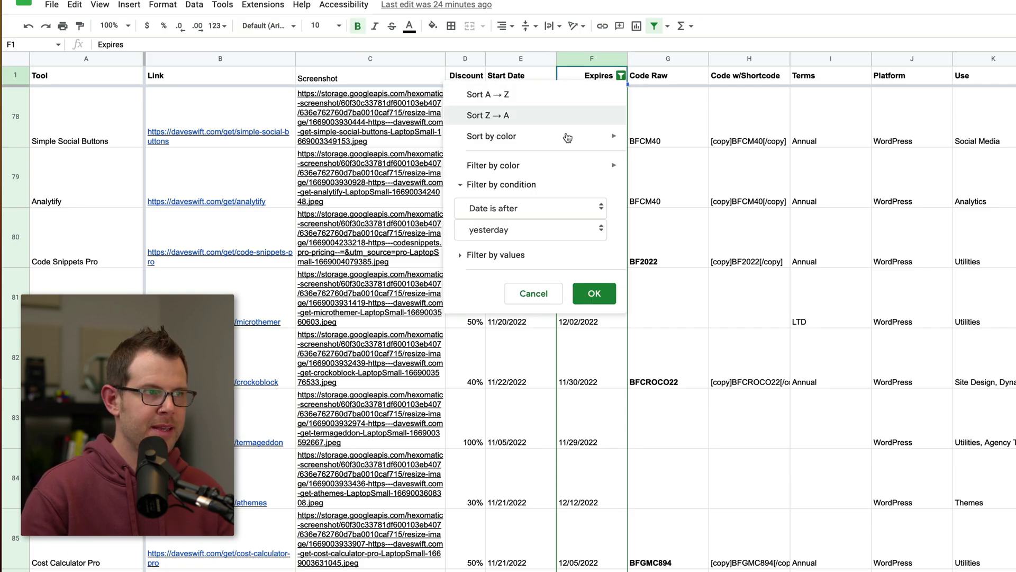
left_click(595, 294)
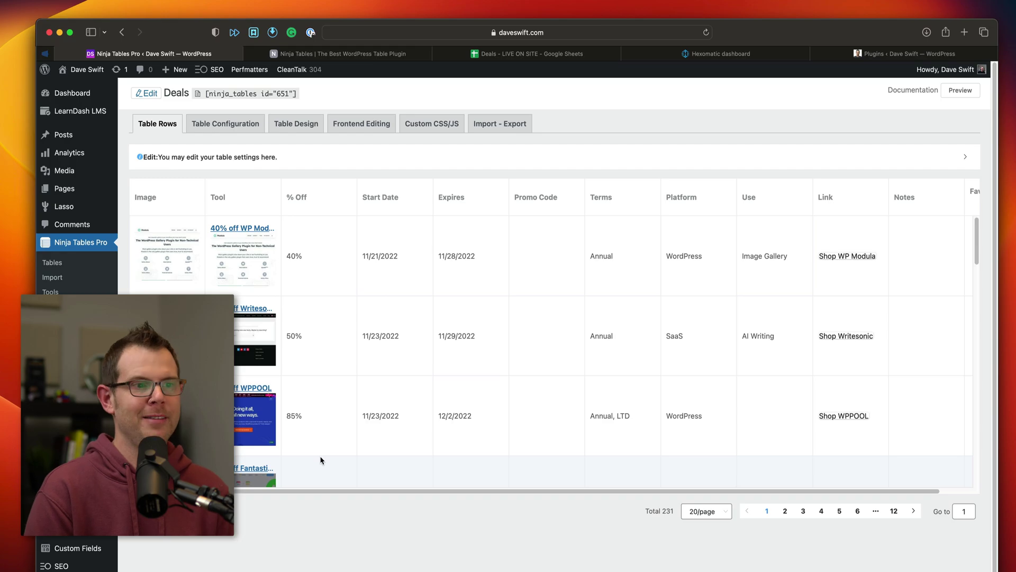
Step: Open the Notes column settings to check its breakpoint is Initial Hidden Mobile and Tab
scroll(320, 460, "right", 2)
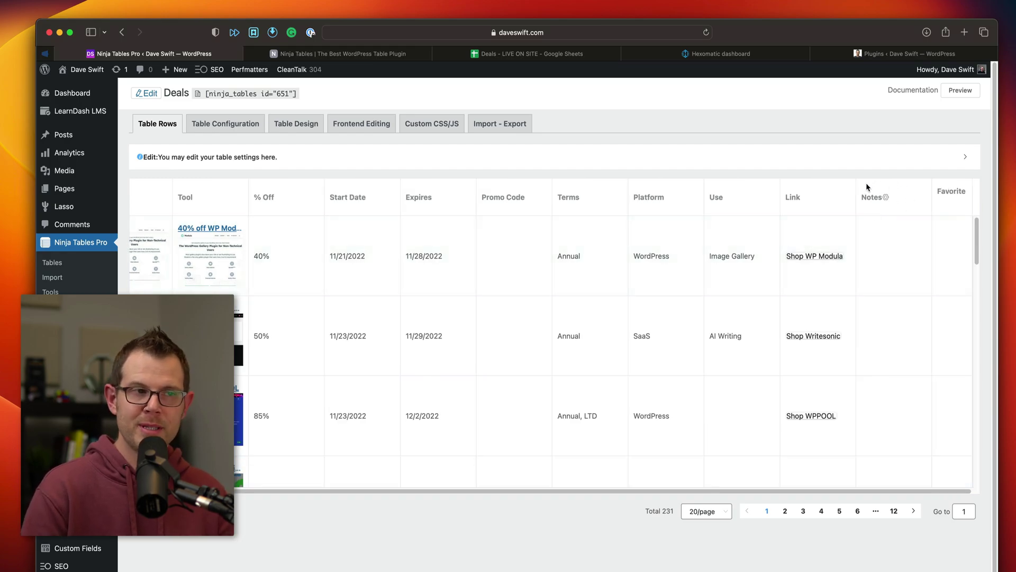
left_click(886, 198)
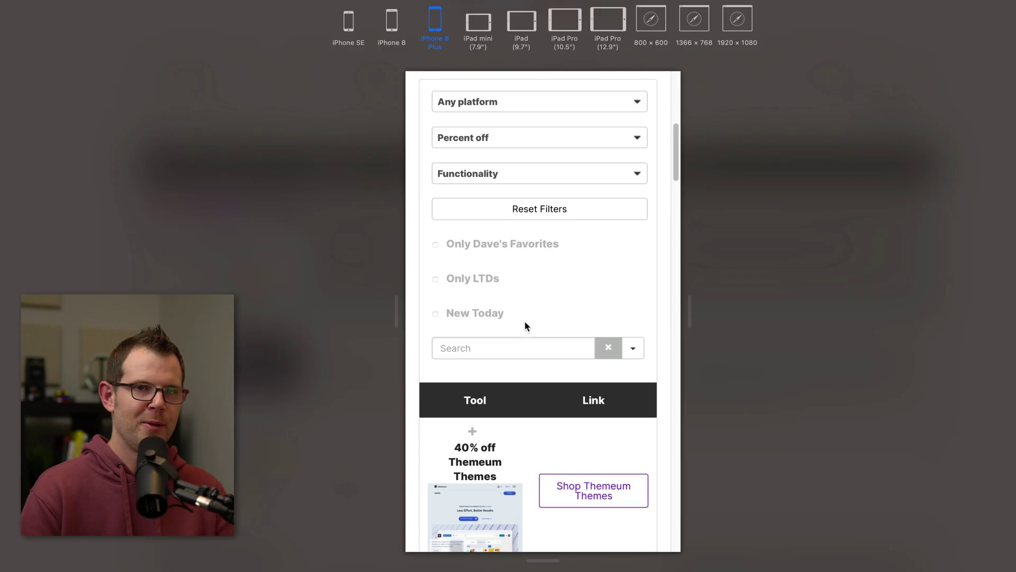
Step: In the iPhone 8 Plus preview, expand the Qubely row to reveal its Expires and Notes
scroll(526, 324, "down", 4)
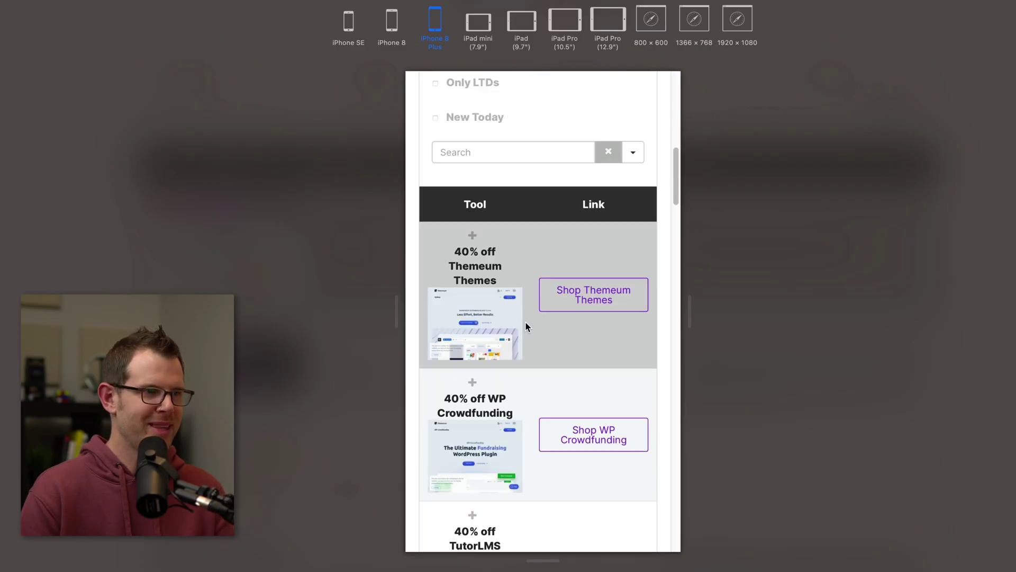
scroll(526, 326, "down", 4)
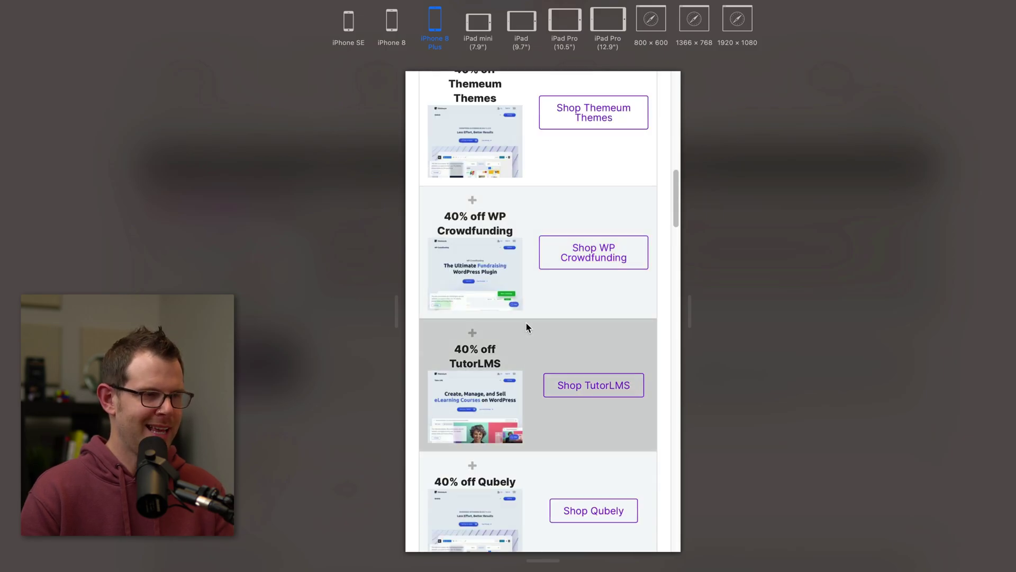
scroll(526, 323, "down", 1)
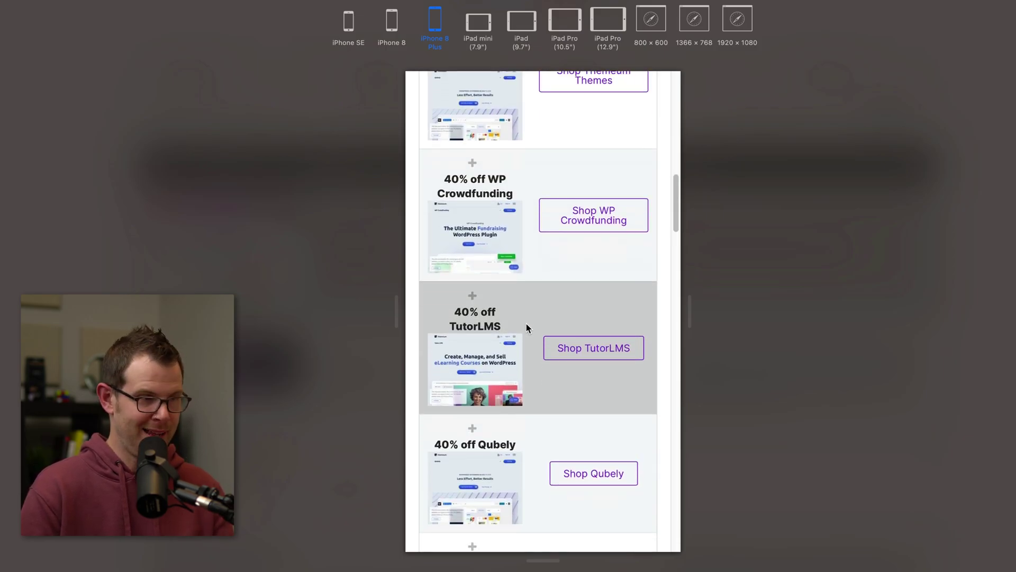
scroll(526, 322, "down", 3)
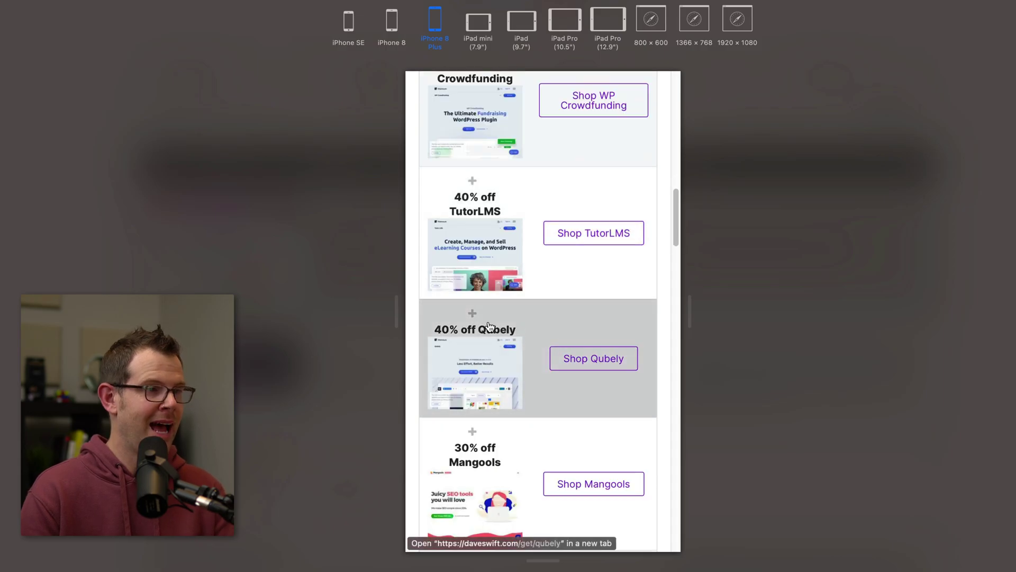
left_click(476, 317)
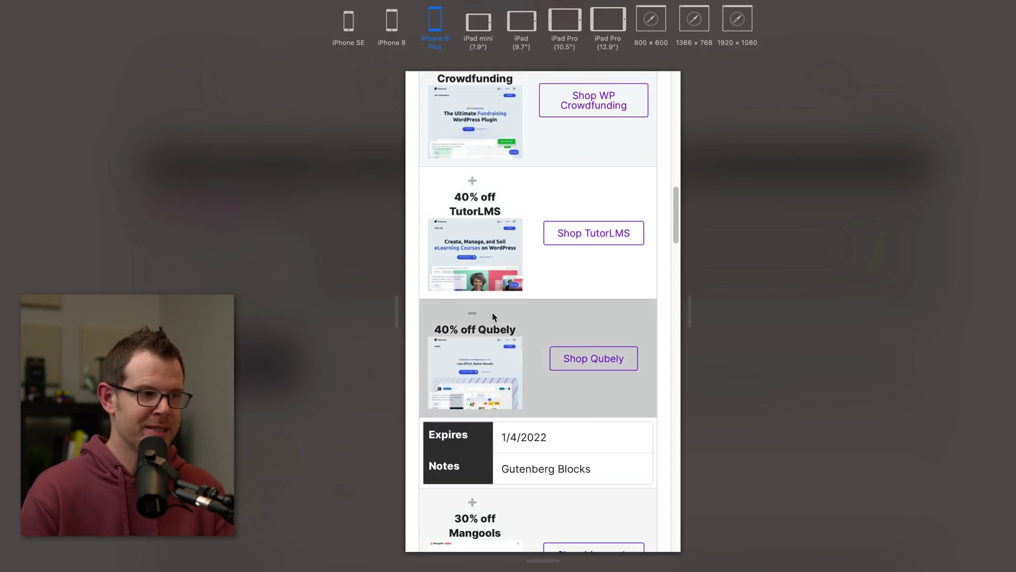
scroll(494, 317, "down", 1)
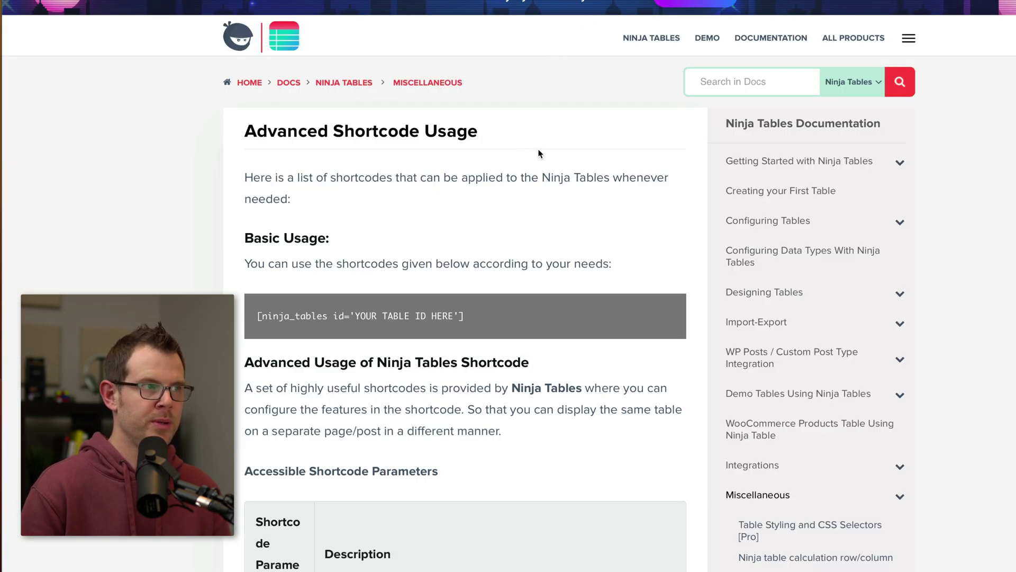
Step: Scroll through the Advanced Shortcode Usage parameter table down to the shortcode examples
scroll(538, 244, "down", 1)
scroll(538, 244, "down", 1)
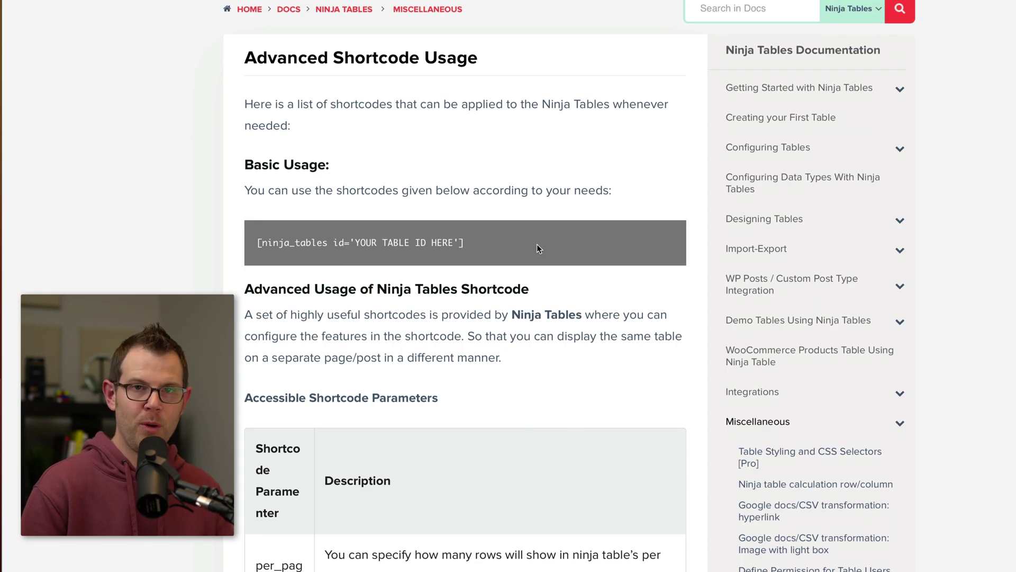
scroll(537, 247, "down", 15)
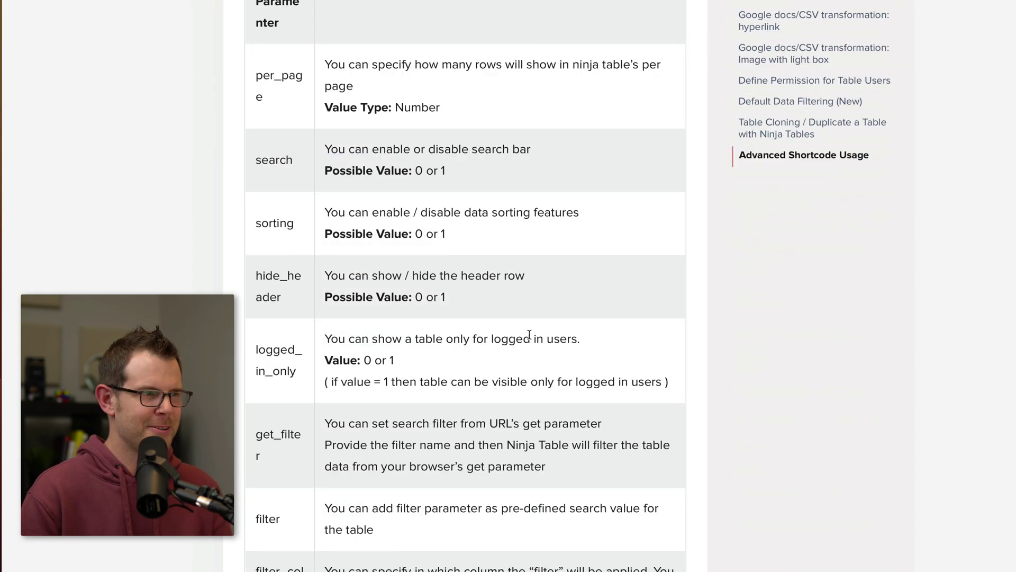
scroll(531, 336, "down", 9)
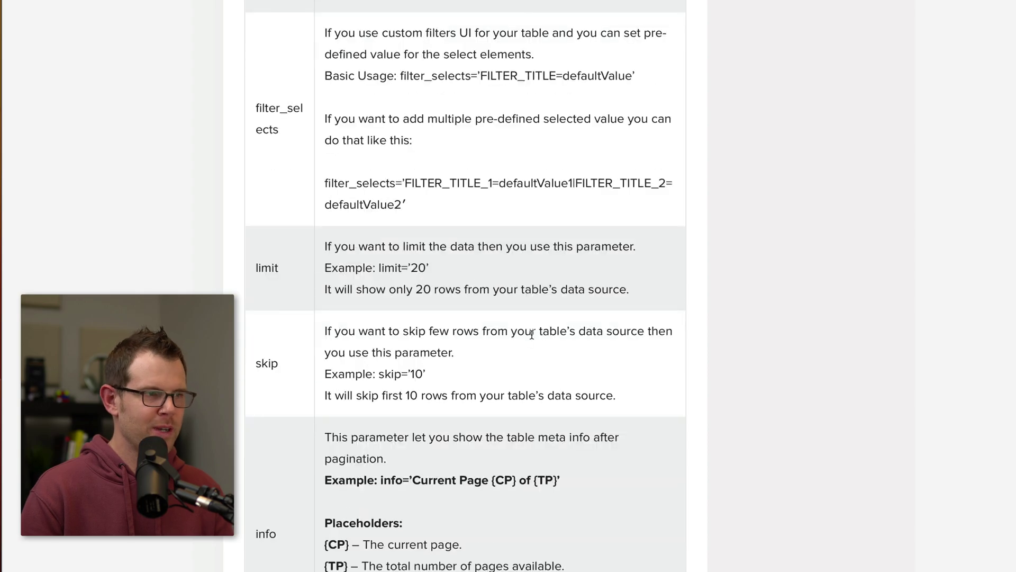
scroll(532, 335, "down", 3)
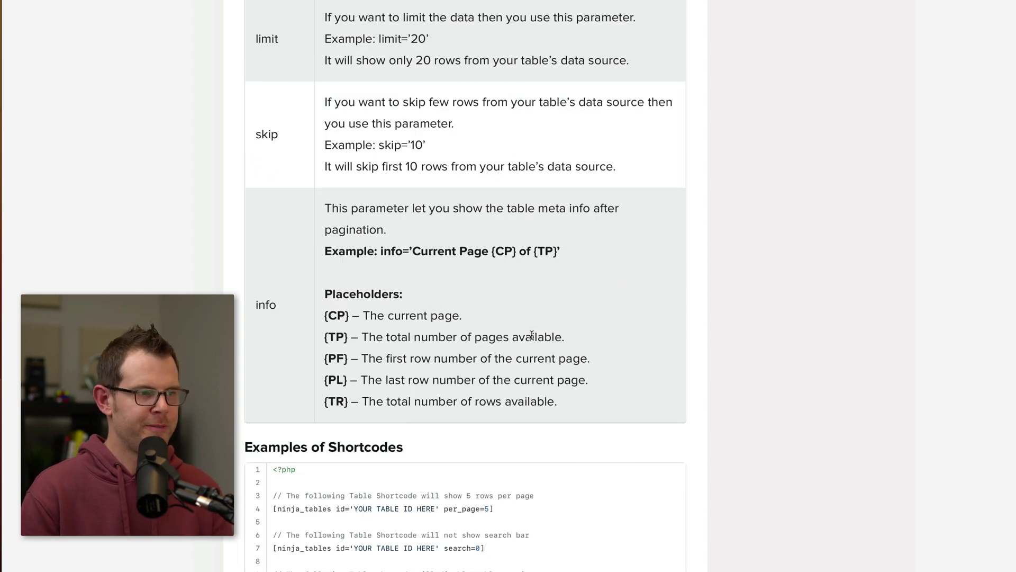
scroll(532, 334, "down", 1)
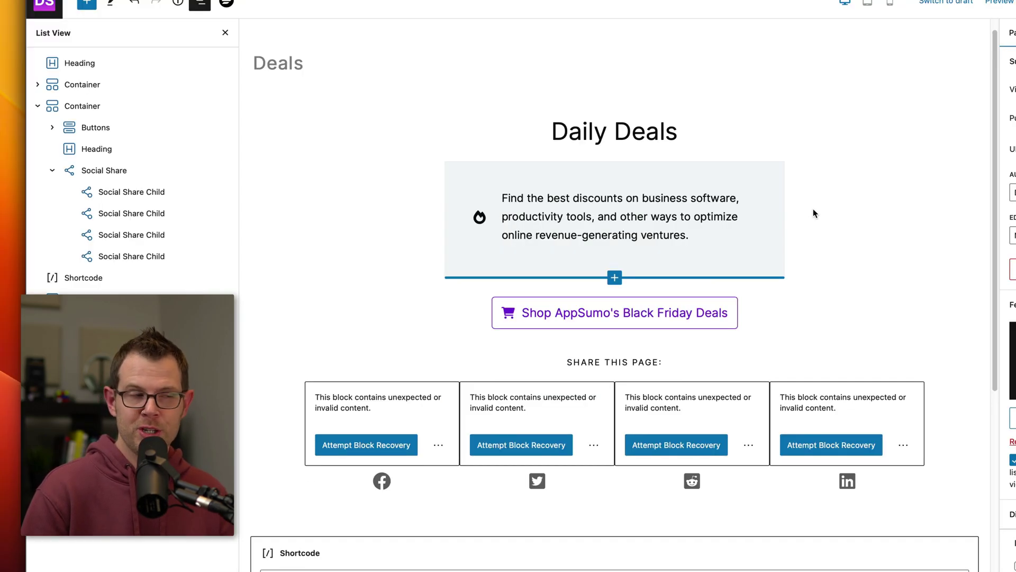
scroll(813, 214, "down", 5)
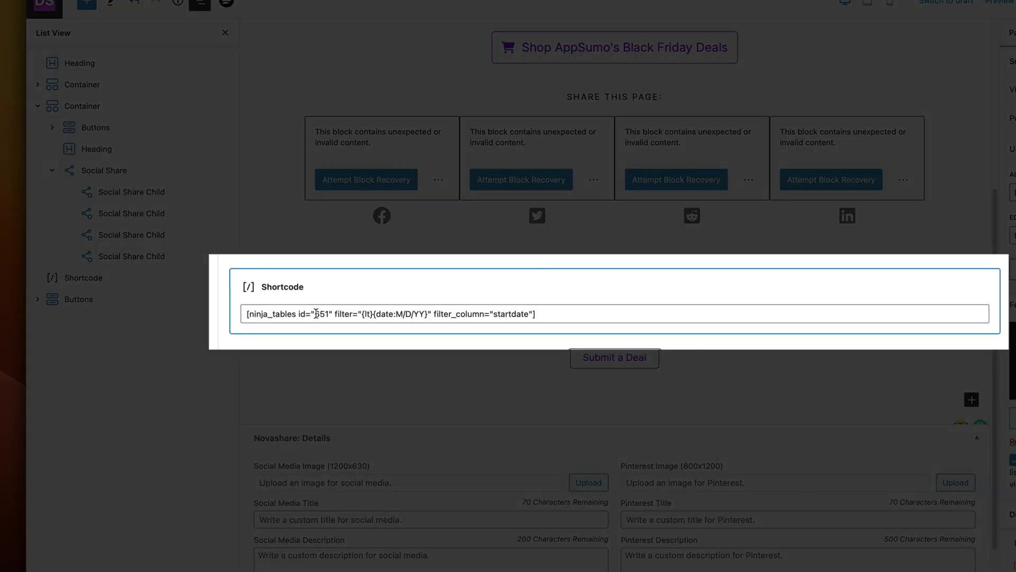
Step: Change the ninja_tables shortcode id from 551 to 651
key("BackSpace")
type("6")
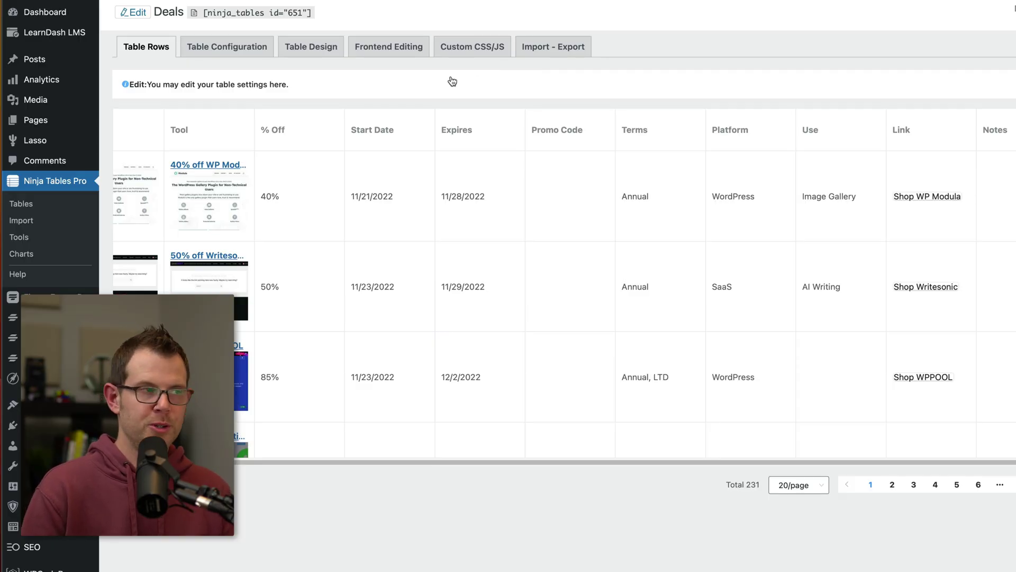
Step: Open the Start Date column settings to confirm its column key is startdate
mouse_move(431, 136)
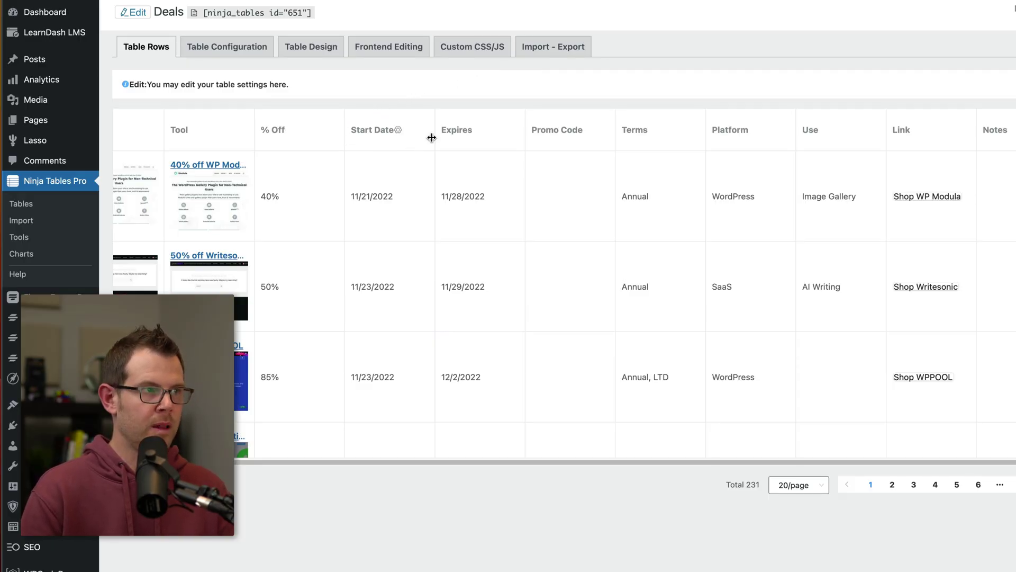
left_click(397, 131)
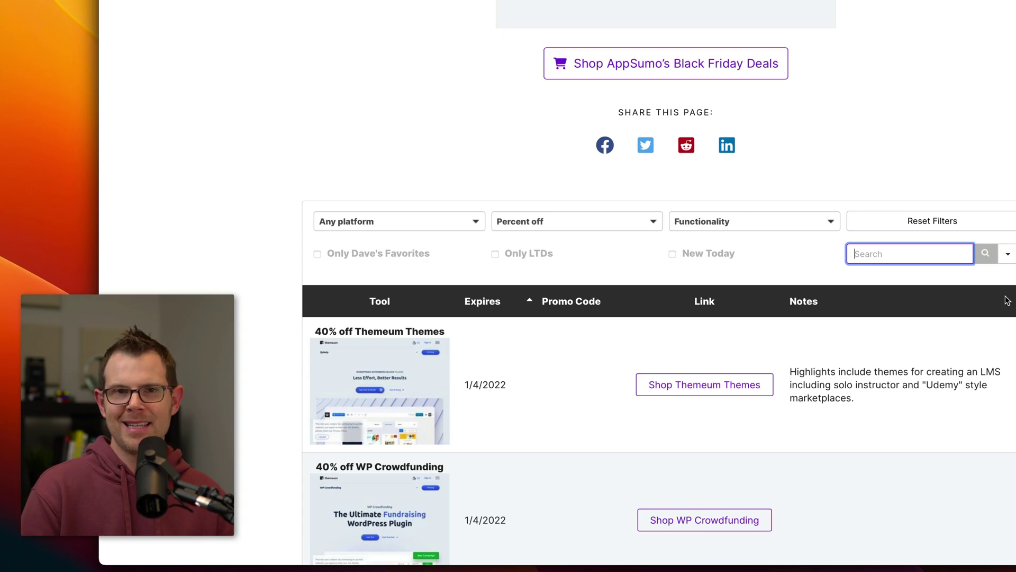
scroll(1007, 301, "down", 3)
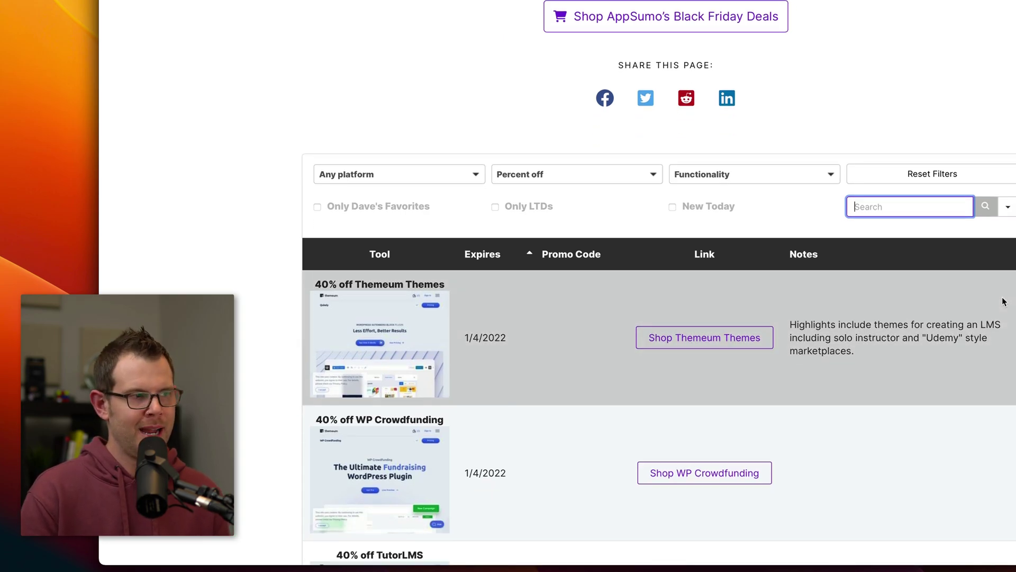
scroll(1004, 302, "down", 3)
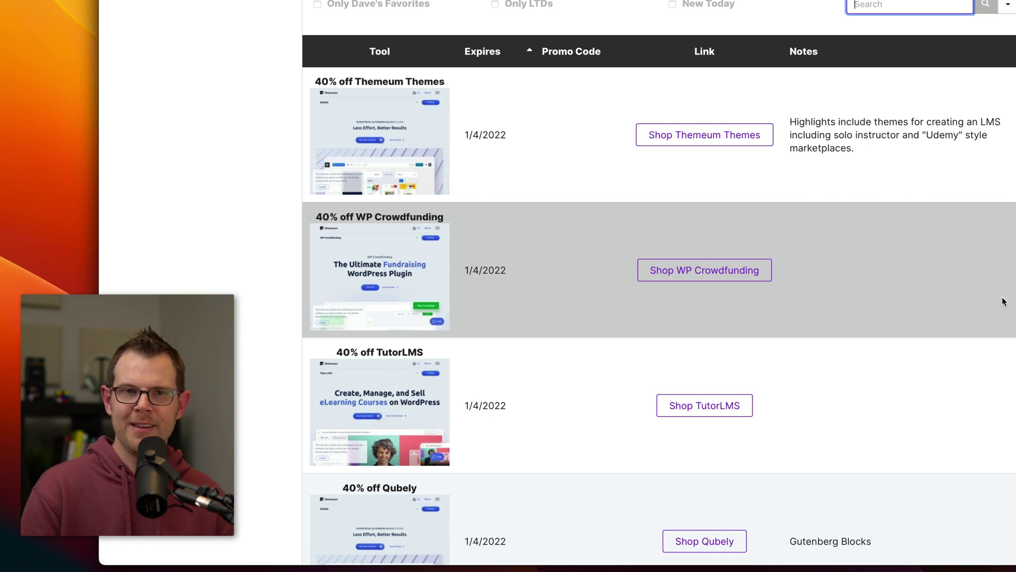